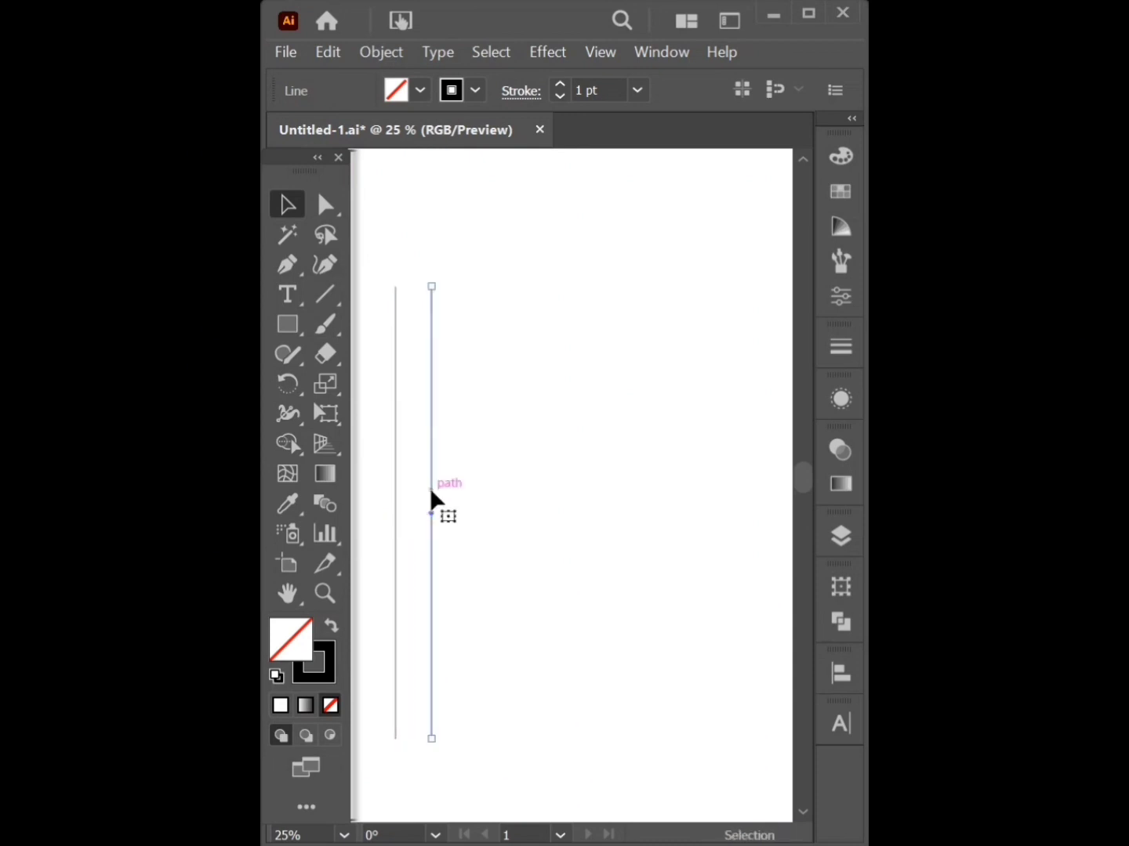
# Repeat the line duplication until there are twelve evenly spaced vertical lines.
pyautogui.hotkey('ctrl', 'd')
pyautogui.hotkey('ctrl', 'd')
pyautogui.hotkey('ctrl', 'd')
pyautogui.hotkey('ctrl', 'd')
pyautogui.hotkey('ctrl', 'd')
pyautogui.hotkey('ctrl', 'd')
pyautogui.hotkey('ctrl', 'd')
pyautogui.hotkey('ctrl', 'd')
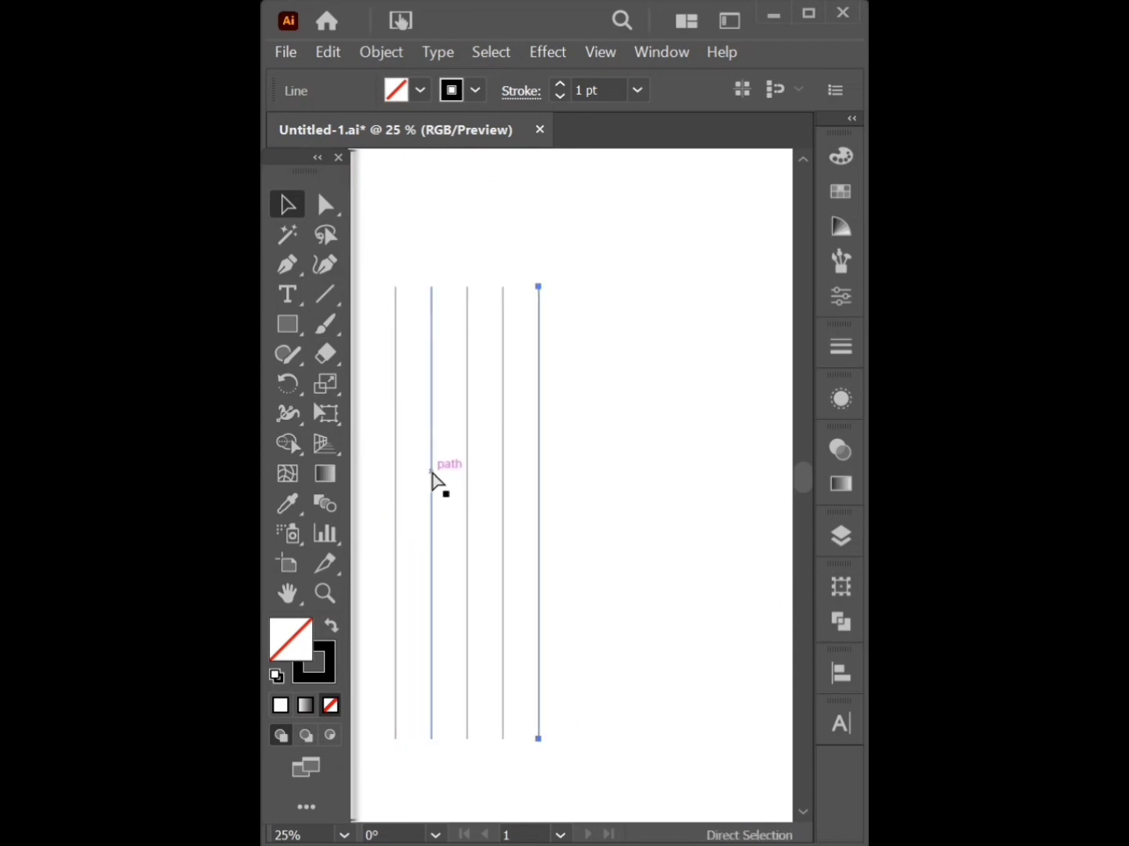
pyautogui.hotkey('ctrl', 'd')
pyautogui.hotkey('ctrl', 'd')
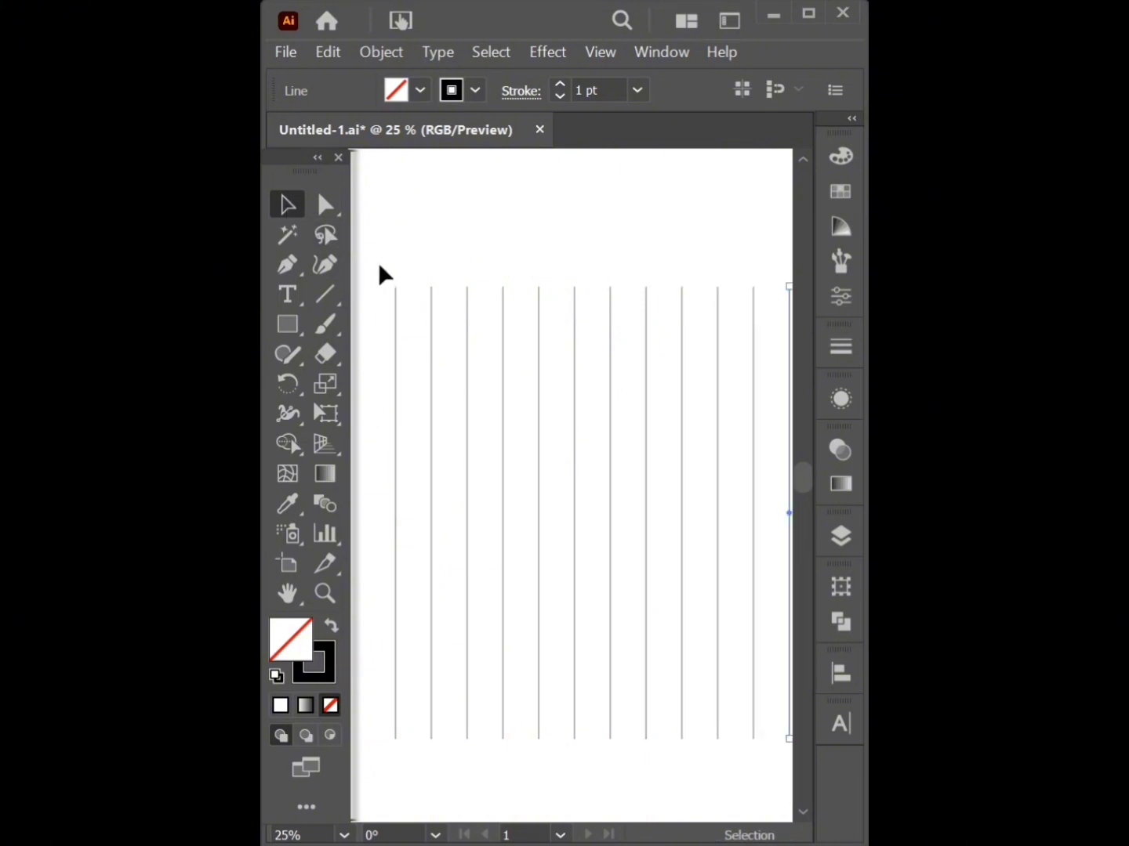
# Select all the vertical lines, scale them down proportionally about their centre, and reposition the set within the artboard.
pyautogui.moveTo(378, 264); pyautogui.dragTo(792, 538)
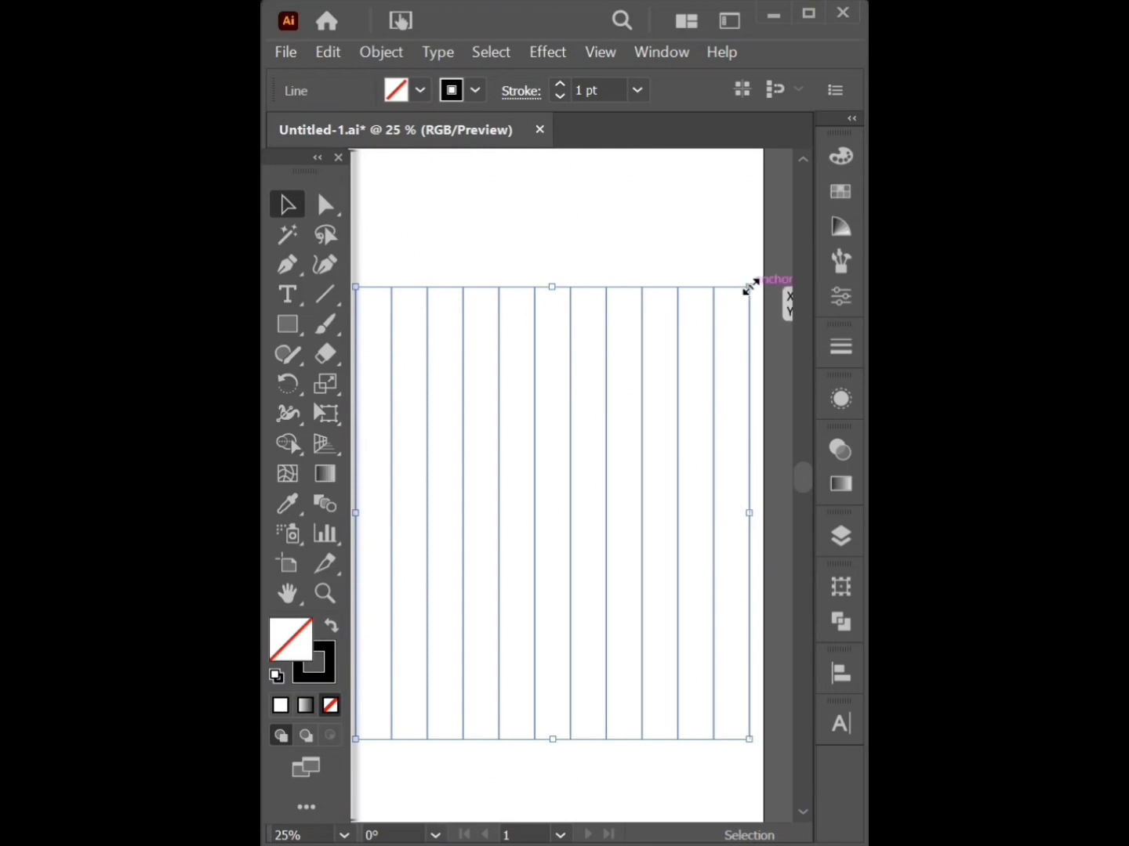
pyautogui.moveTo(750, 287); pyautogui.dragTo(733, 313)
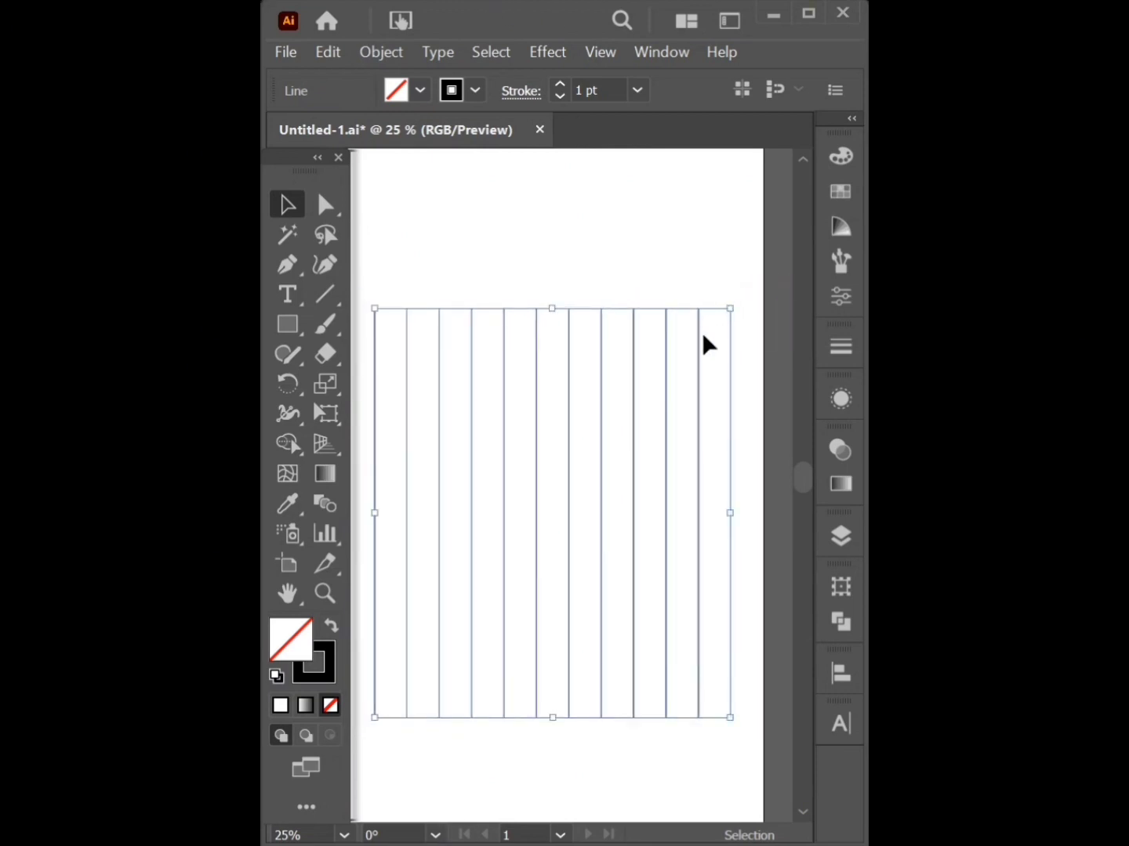
pyautogui.press('space')
pyautogui.moveTo(673, 349); pyautogui.dragTo(699, 354)
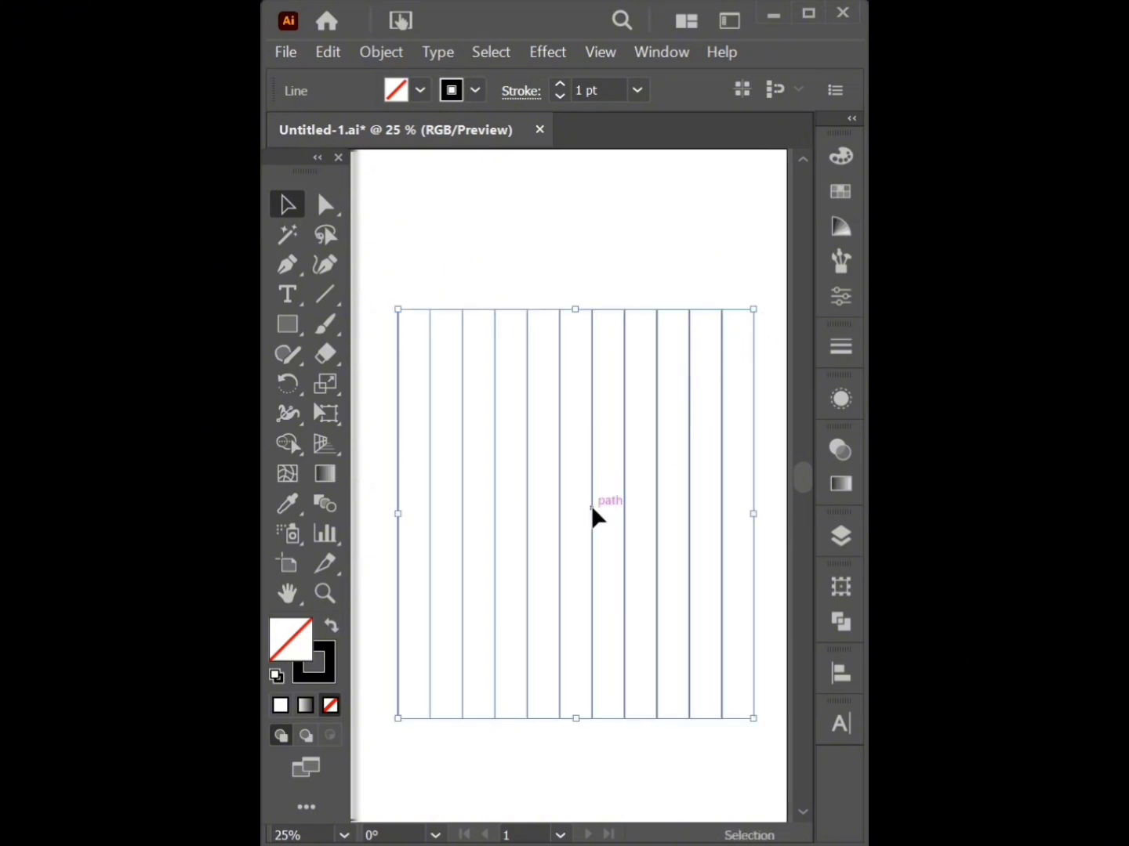
pyautogui.moveTo(591, 507); pyautogui.dragTo(581, 505)
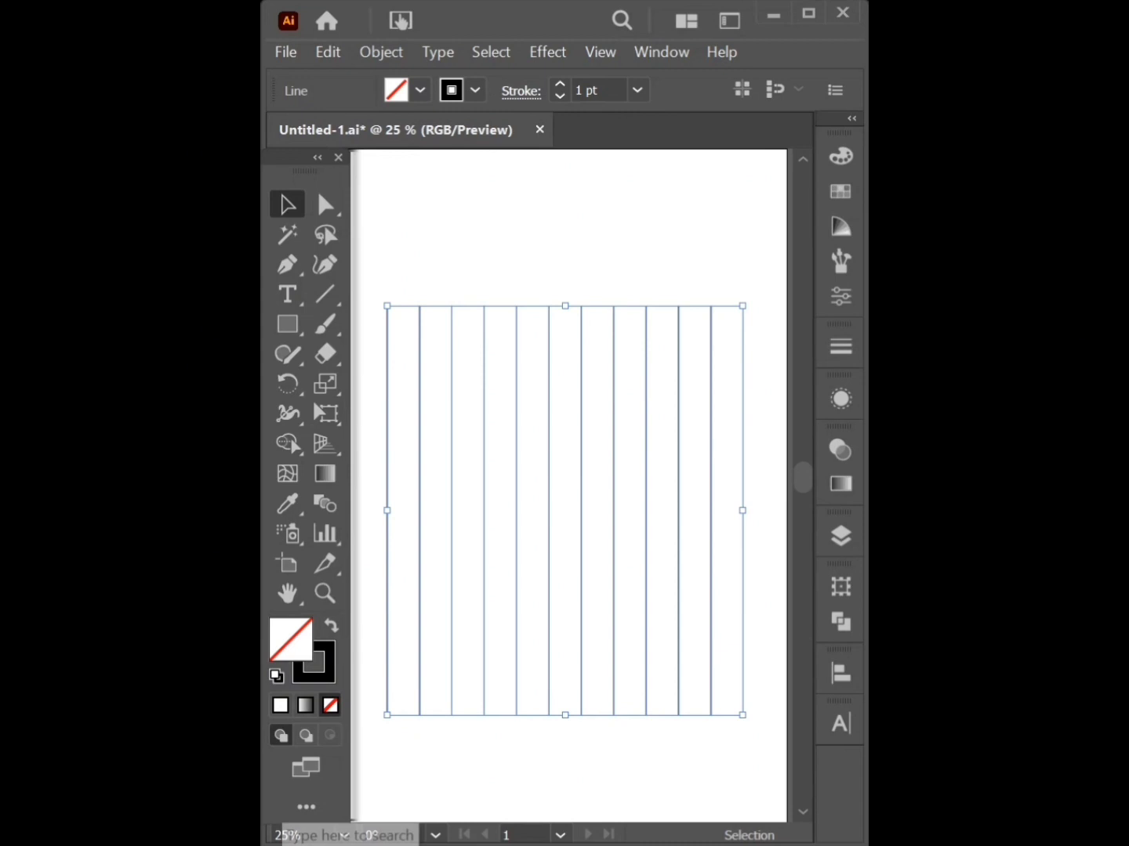
# Paste a copy of the vertical lines in place and rotate it 90° to form a square grid.
pyautogui.click(328, 57)
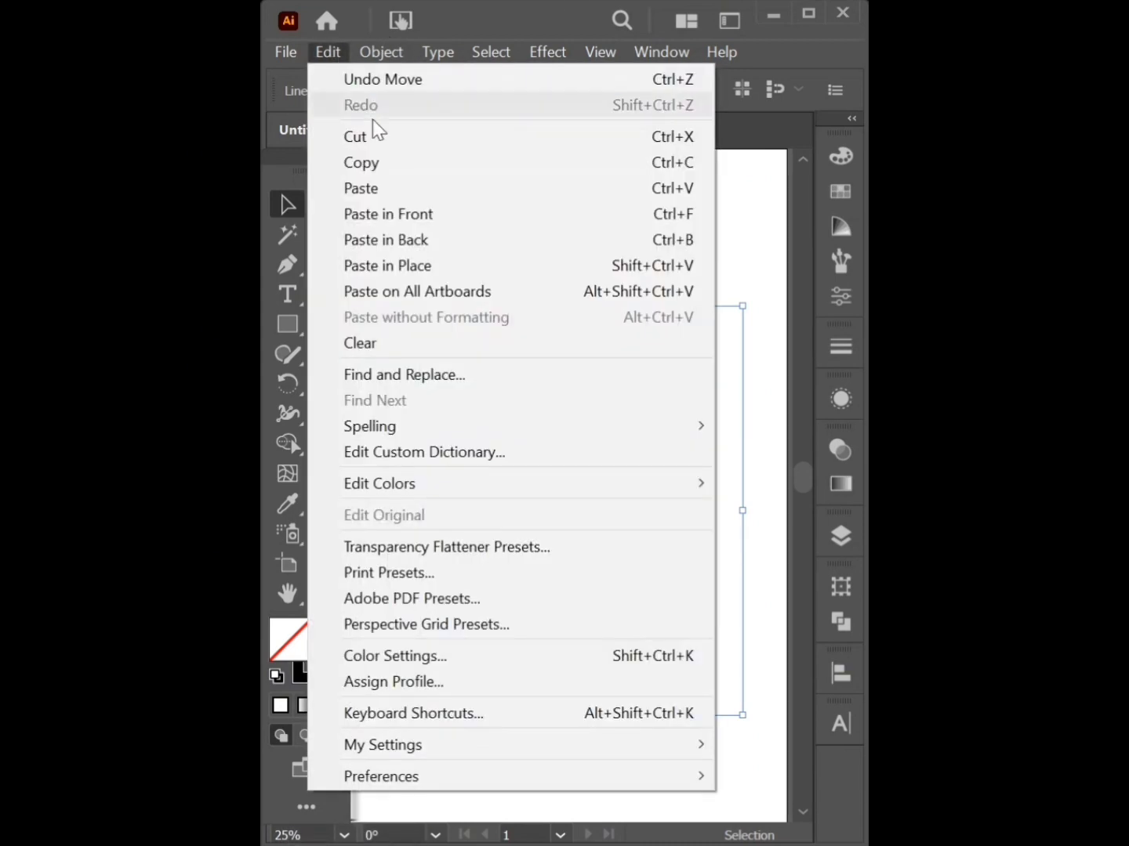
pyautogui.click(373, 160)
pyautogui.click(322, 48)
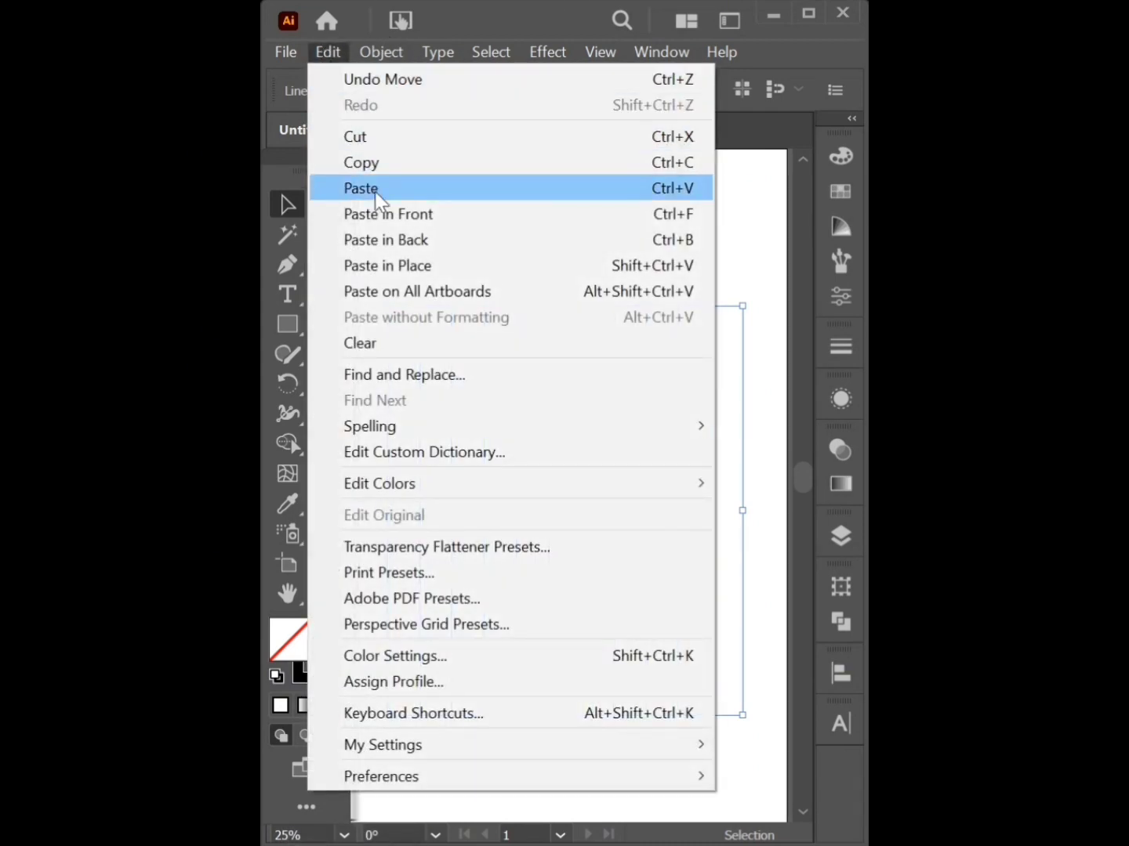
pyautogui.click(355, 265)
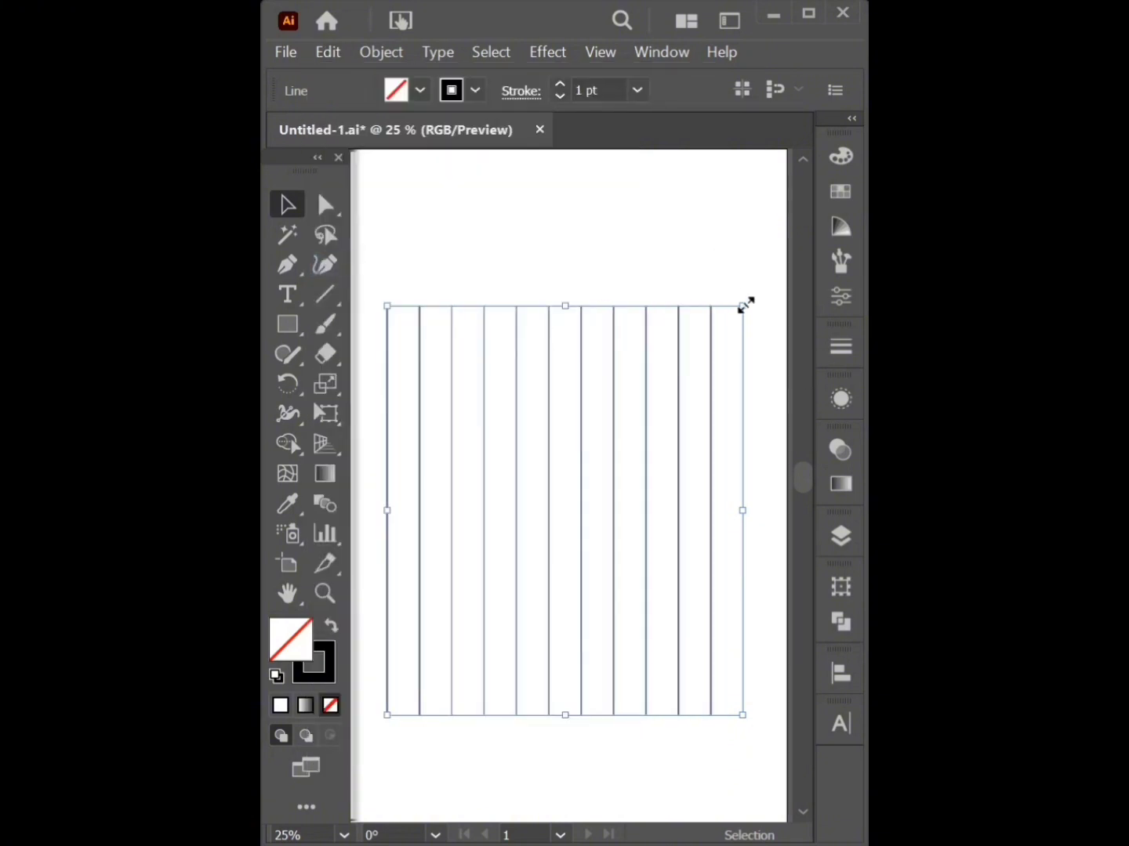
pyautogui.moveTo(745, 297); pyautogui.dragTo(721, 607)
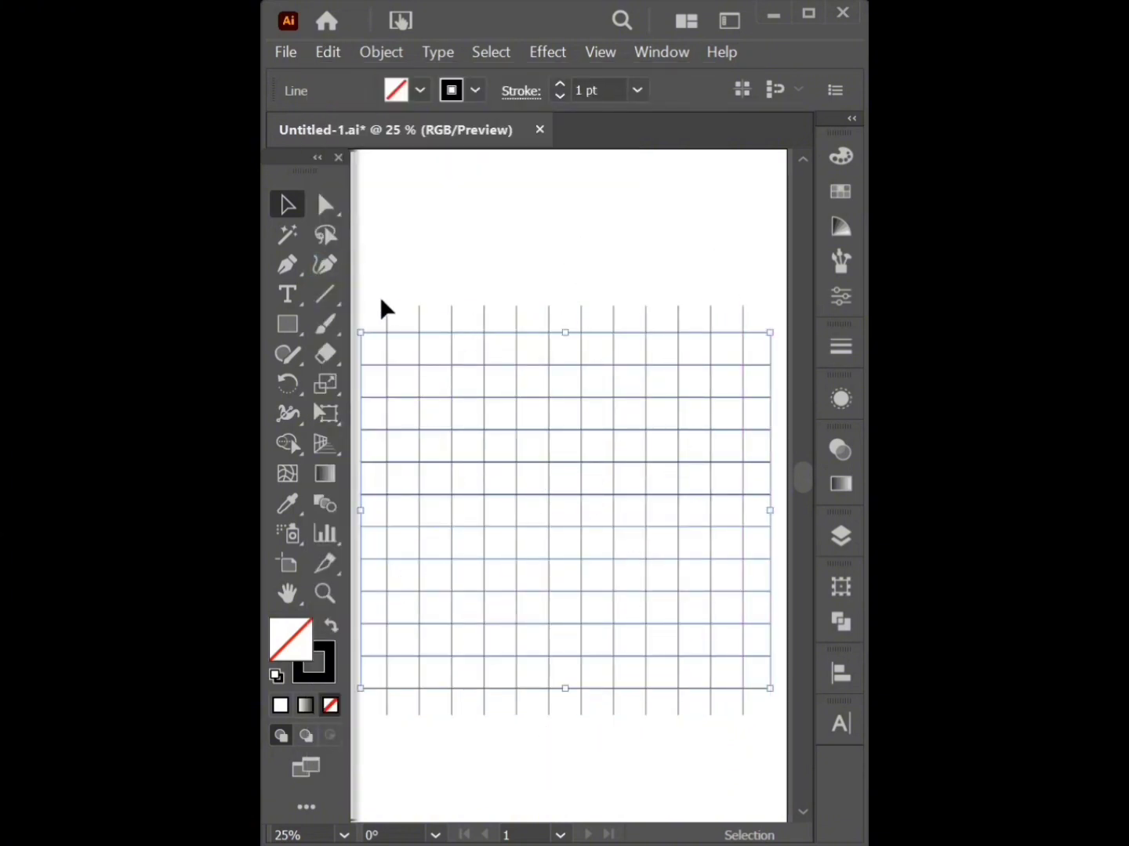
# Select the whole grid, scale it down proportionally about its centre, and deselect it.
pyautogui.keyDown('shift'); pyautogui.click(419, 312); pyautogui.keyUp('shift')
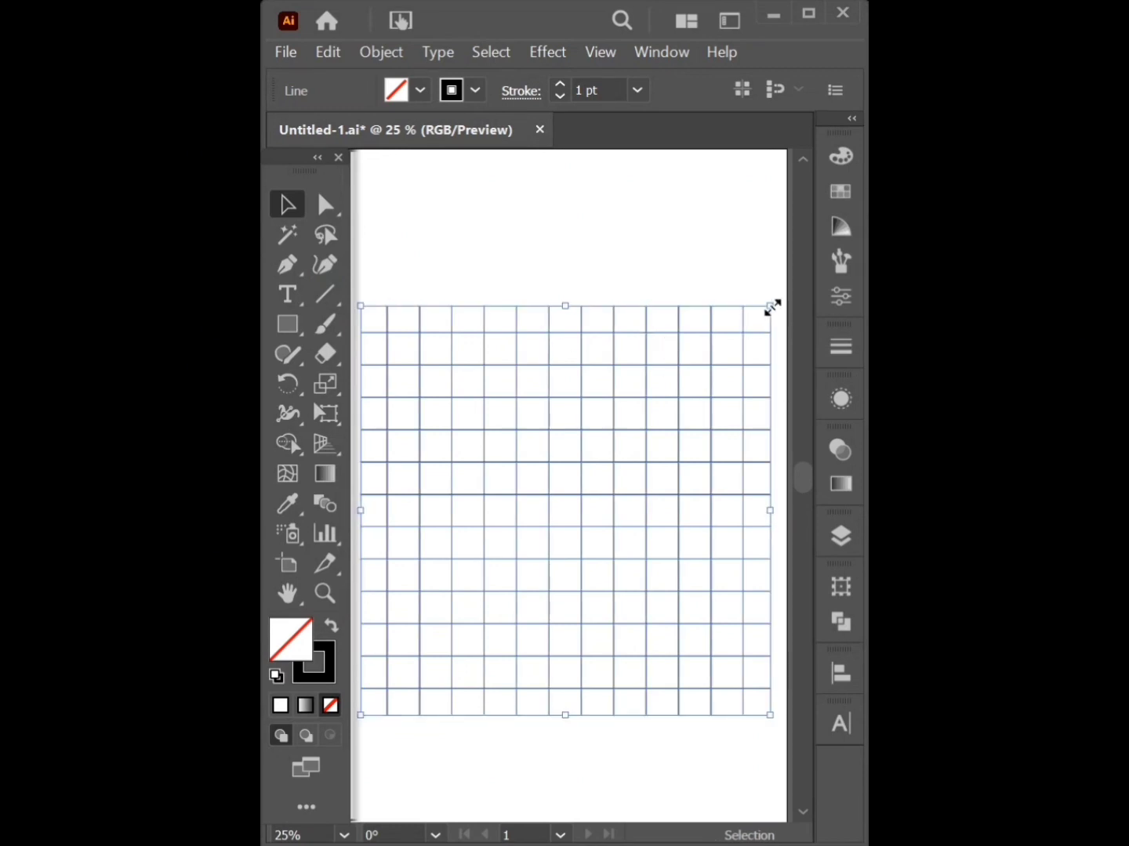
pyautogui.moveTo(773, 309); pyautogui.dragTo(744, 334)
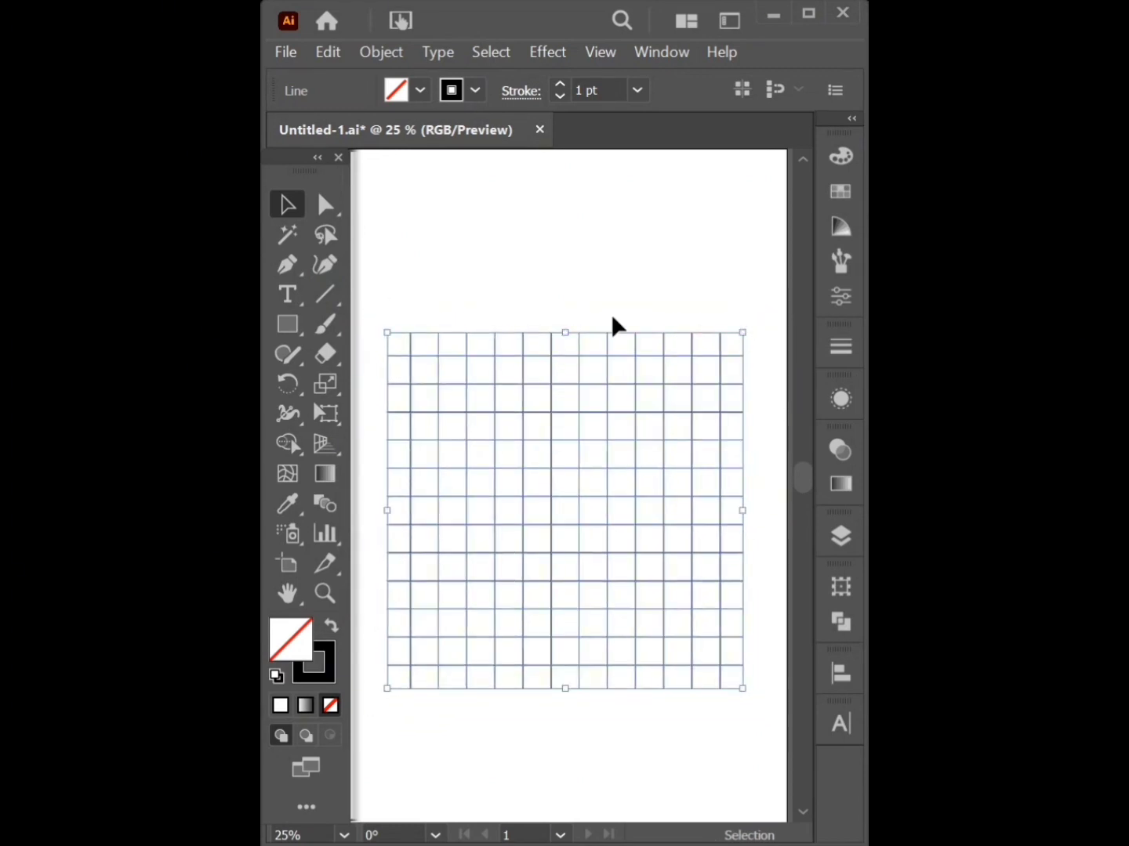
pyautogui.click(394, 248)
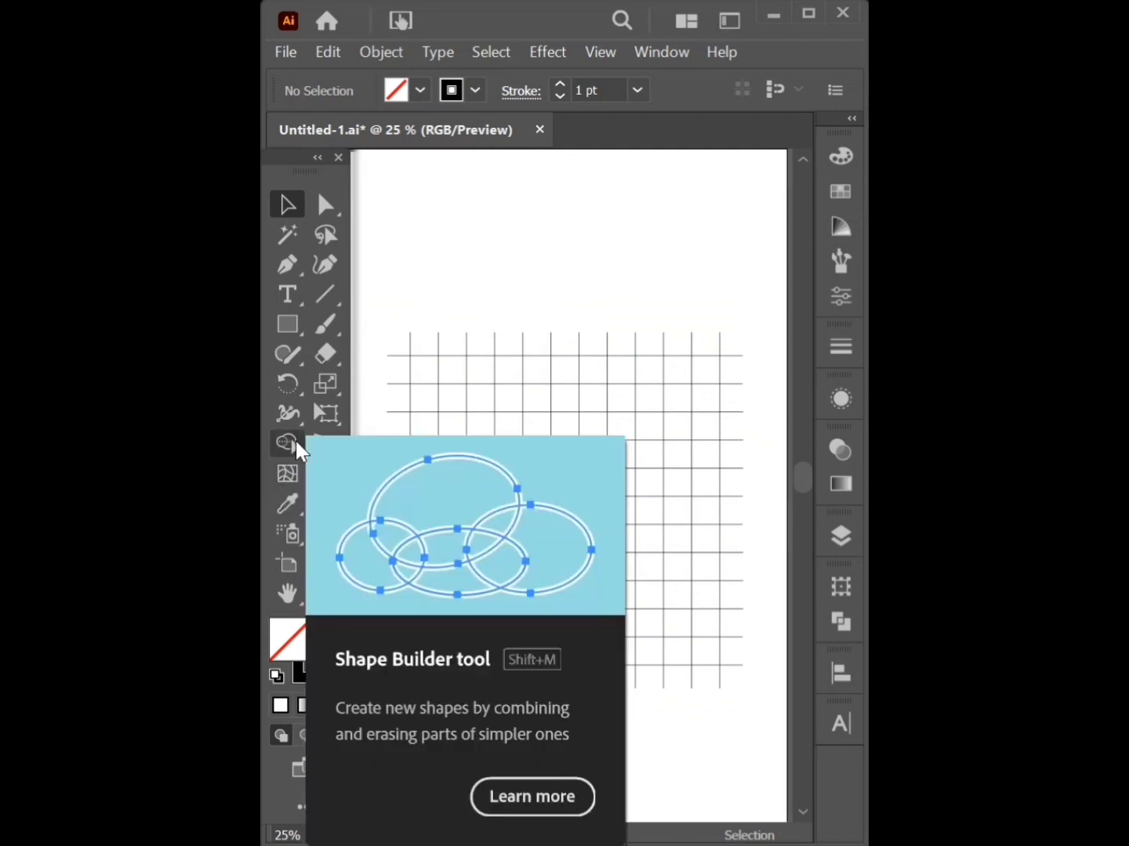
# Draw a circle from the grid's centre with the Ellipse tool, reaching out to the outermost grid lines.
pyautogui.moveTo(288, 322); pyautogui.dragTo(405, 386)
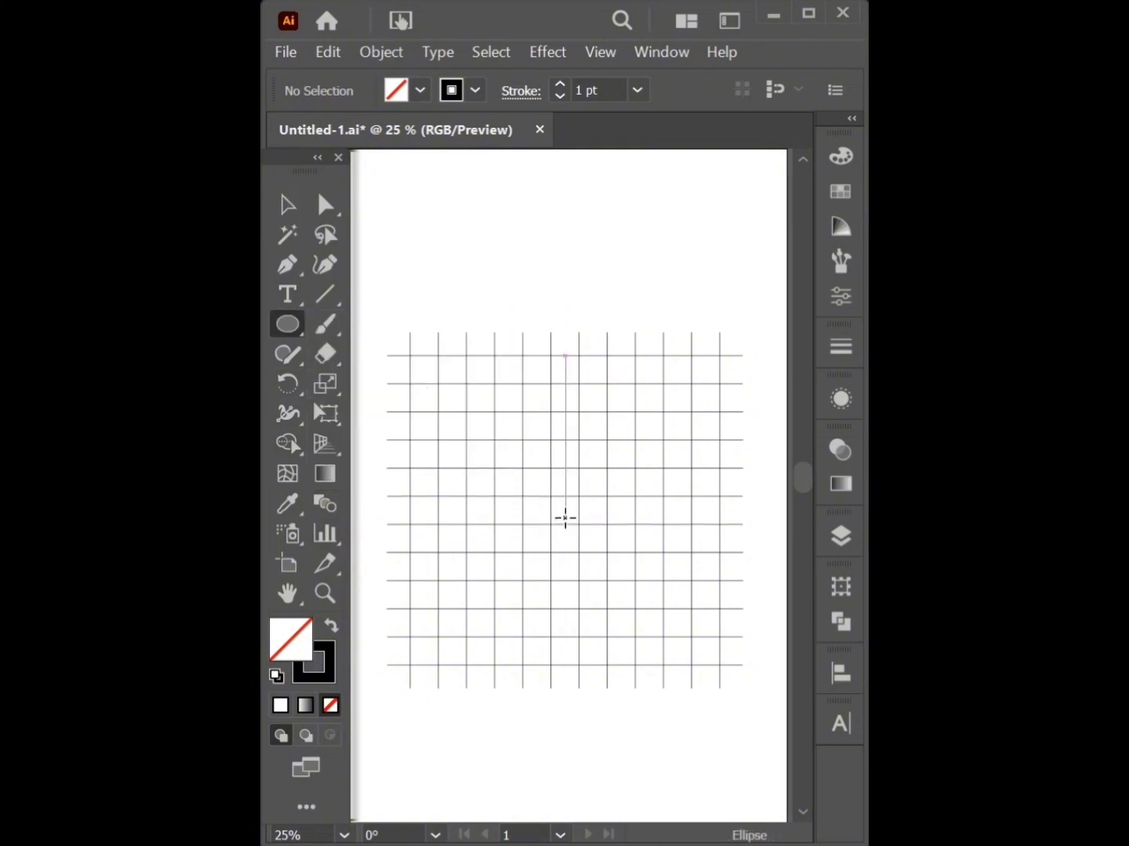
pyautogui.moveTo(564, 512); pyautogui.dragTo(670, 659)
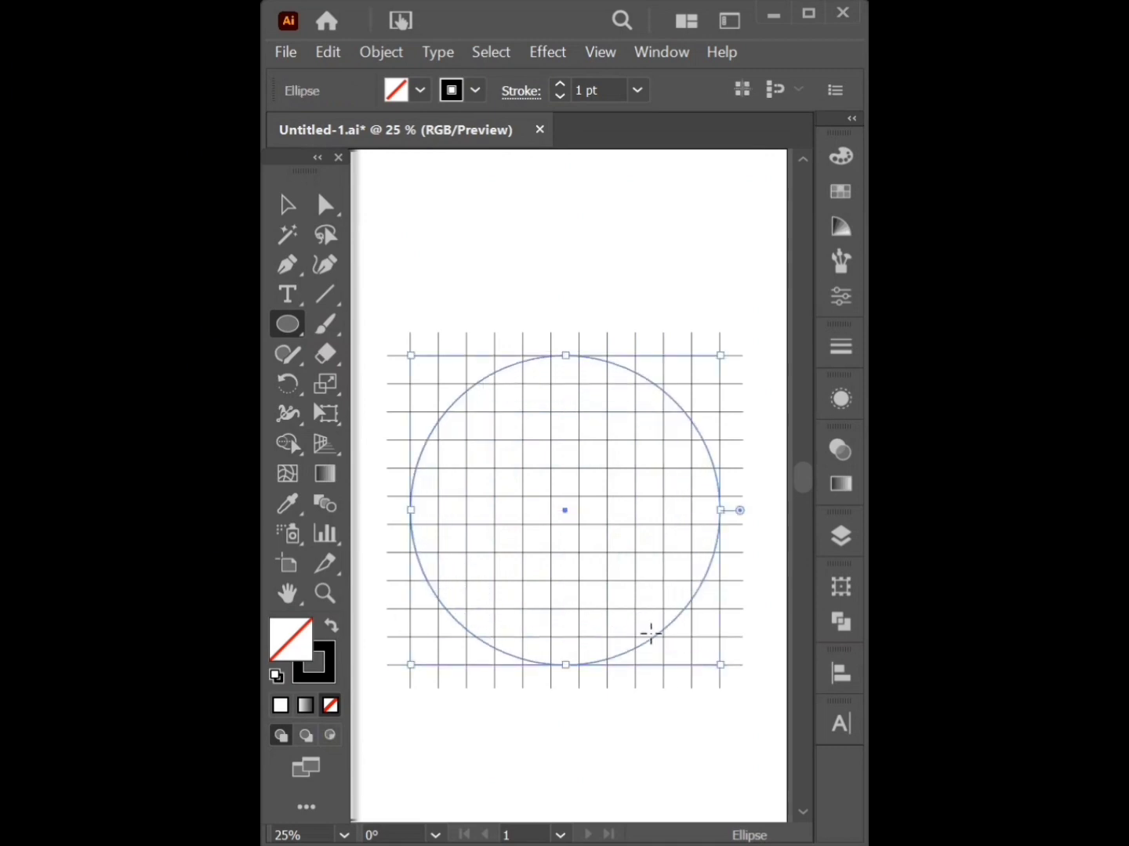
pyautogui.click(280, 206)
# Paste a copy of the circle in front and shrink it about its centre by one grid cell on every side.
pyautogui.click(325, 53)
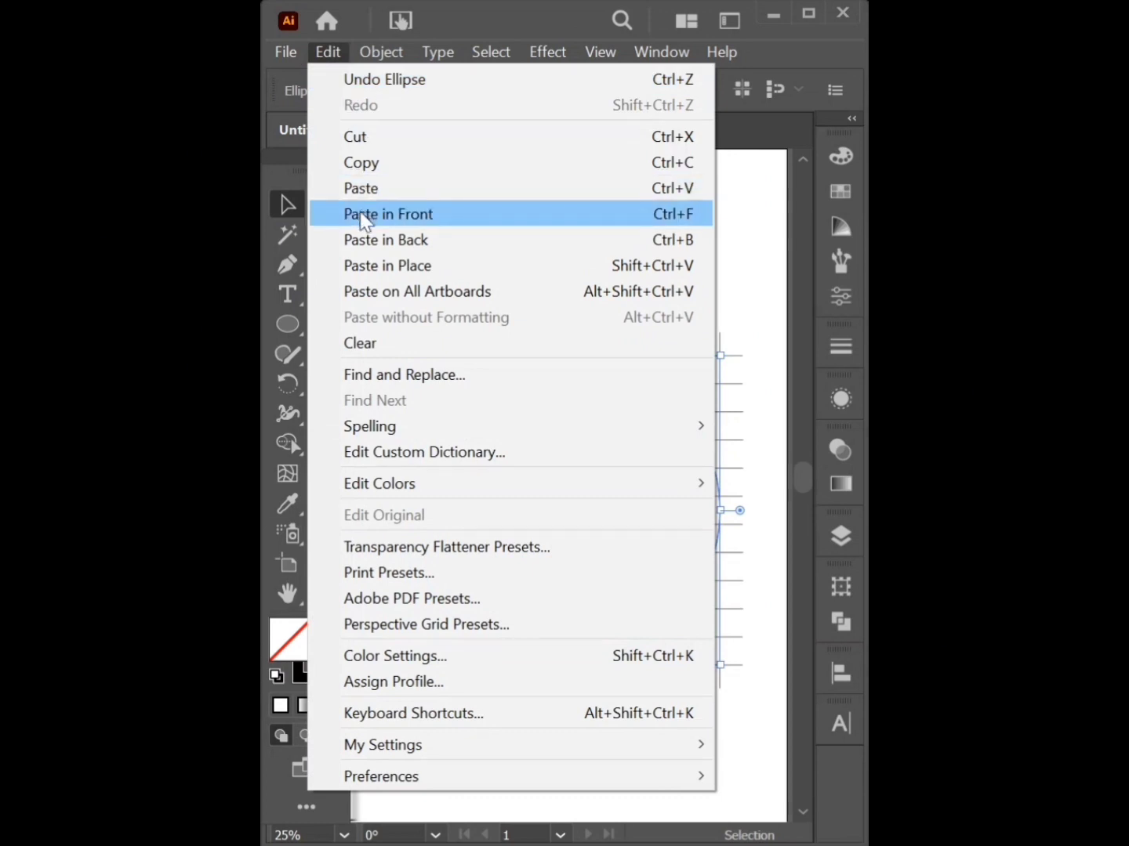
pyautogui.click(365, 161)
pyautogui.click(329, 53)
pyautogui.click(384, 215)
pyautogui.moveTo(565, 360); pyautogui.dragTo(568, 387)
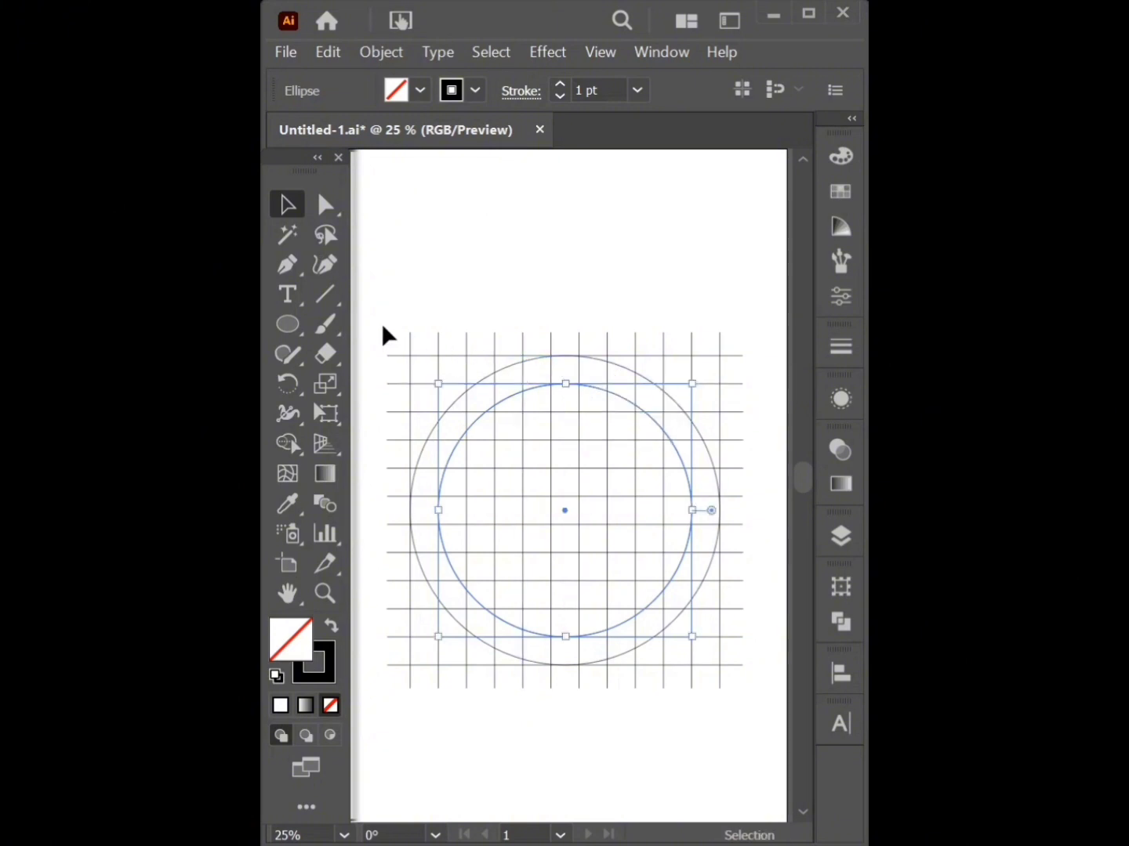
# Select the grid and circles, set a black fill without stroke, and merge cells in the leftmost three columns into a letter S with Shape Builder.
pyautogui.moveTo(384, 324); pyautogui.dragTo(745, 719)
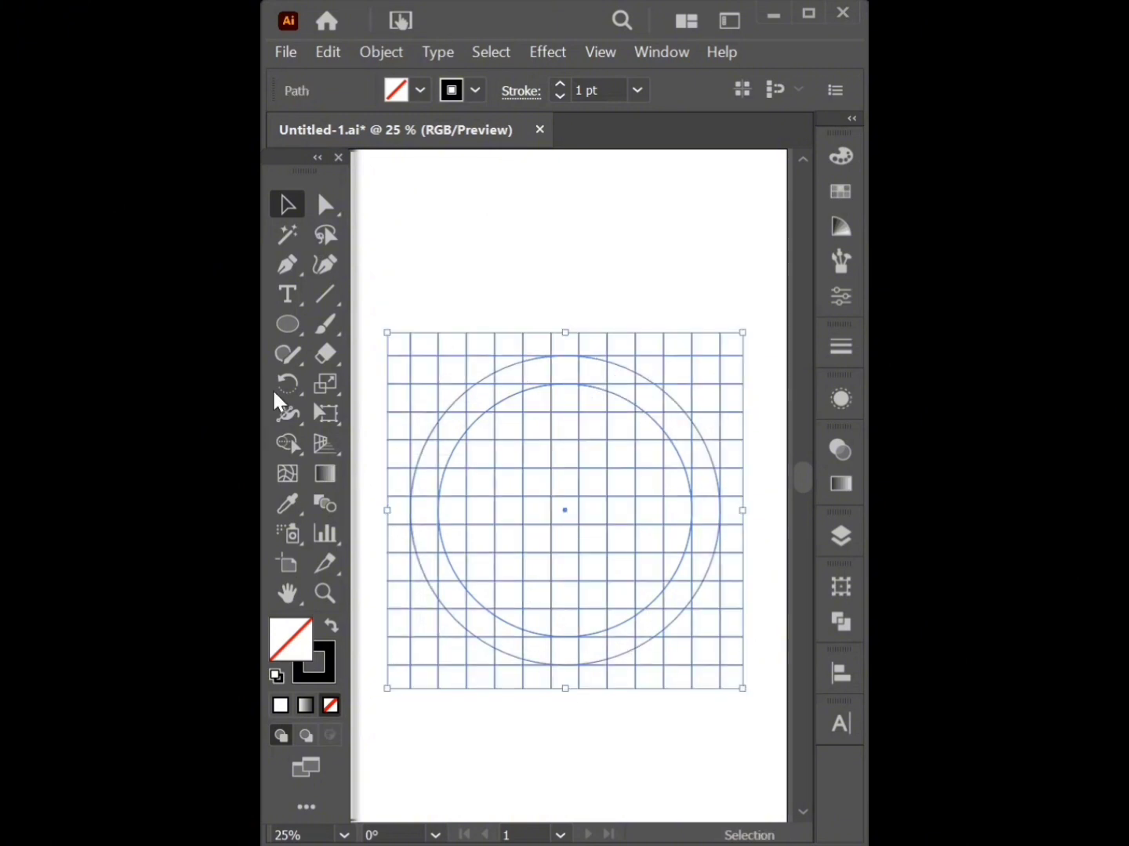
pyautogui.click(289, 446)
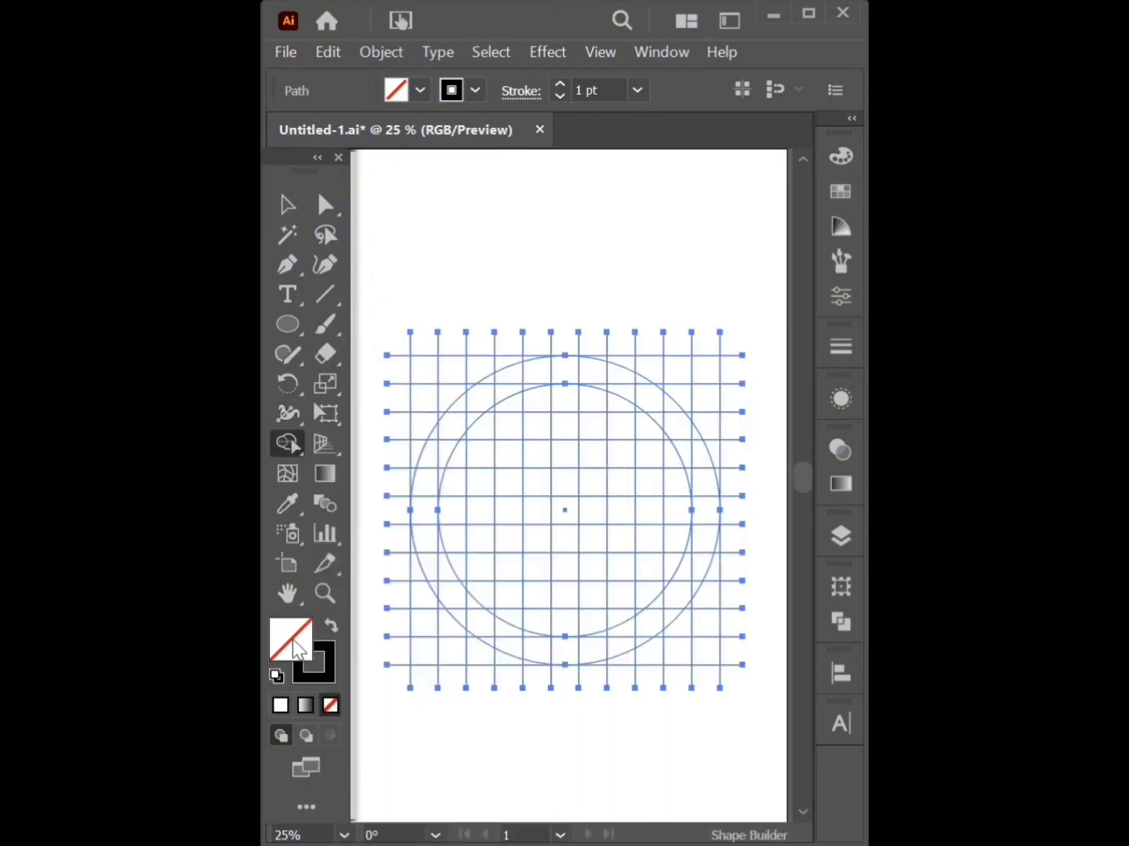
pyautogui.click(332, 629)
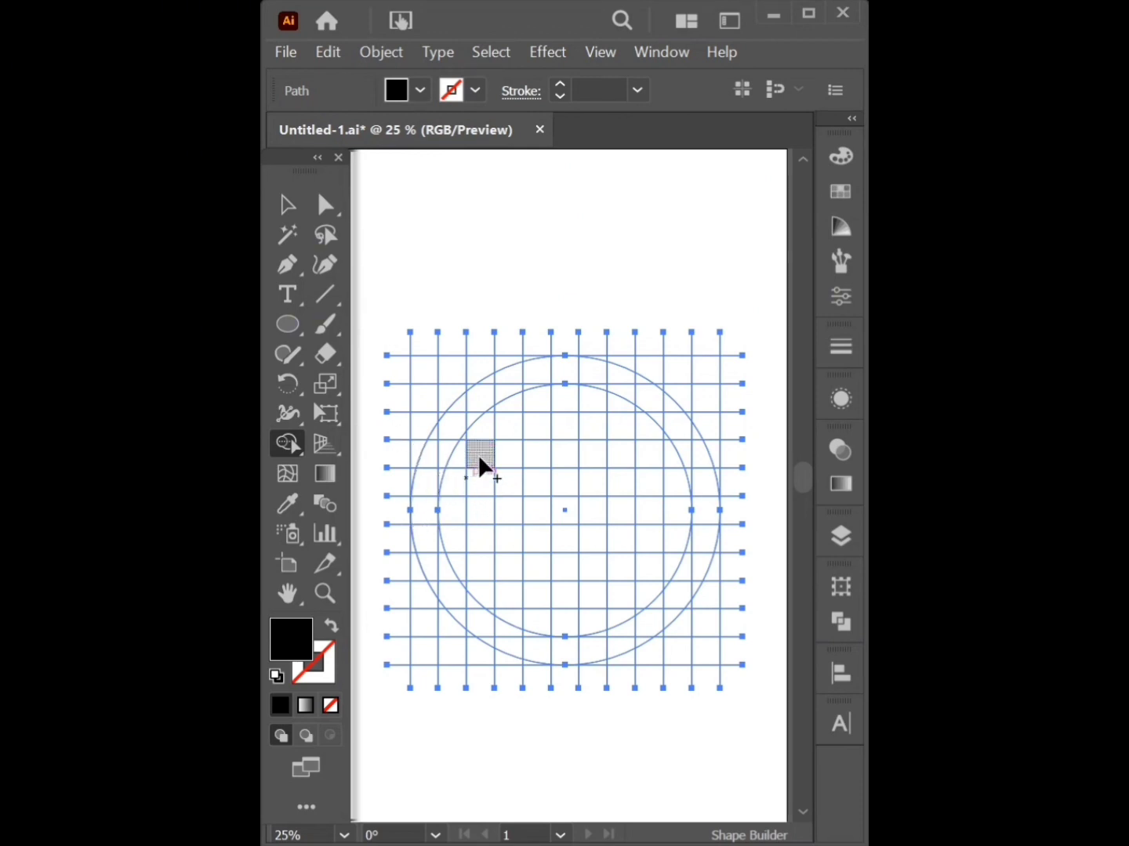
pyautogui.click(490, 388)
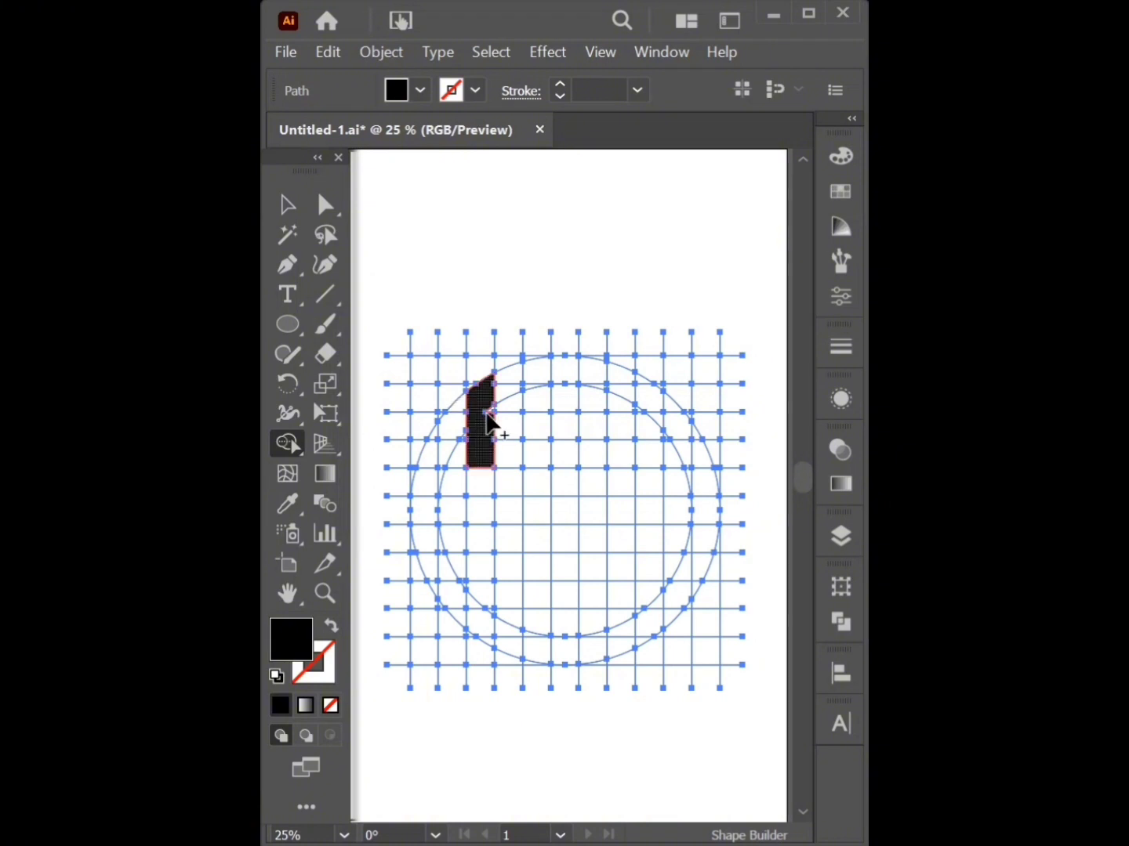
pyautogui.click(479, 430)
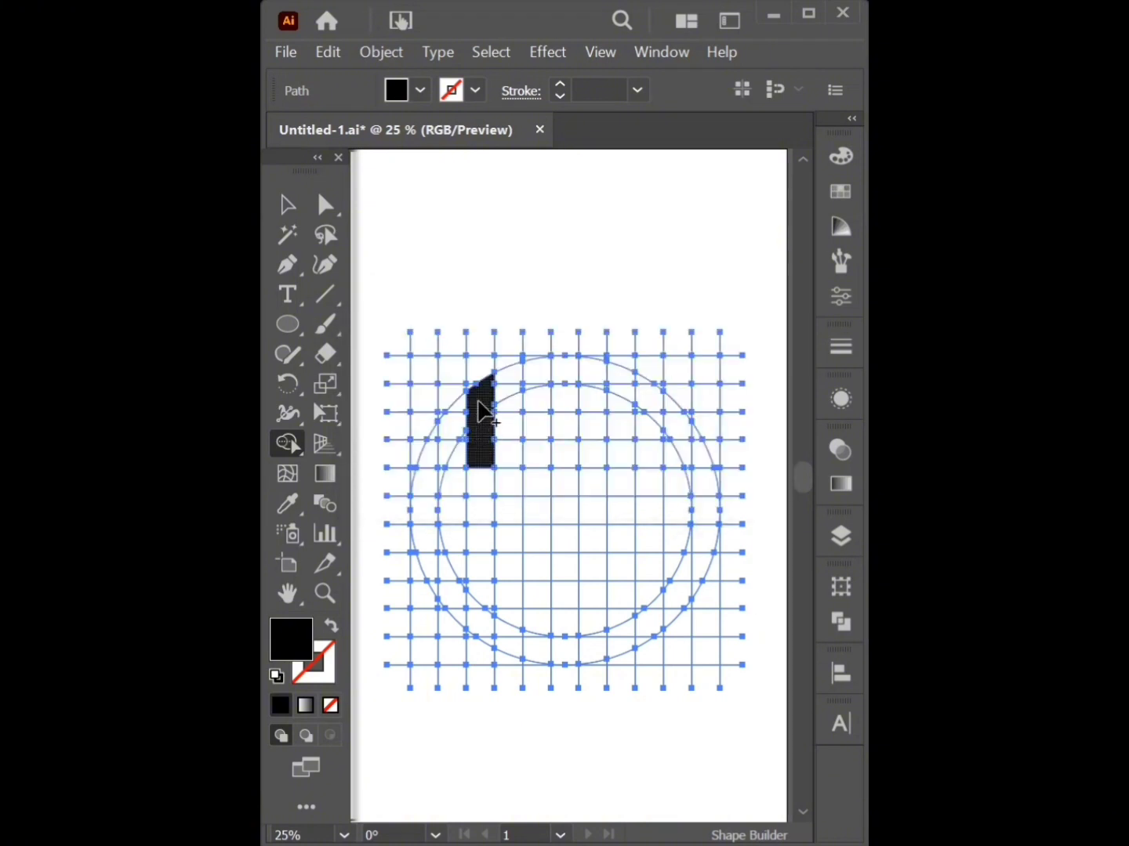
pyautogui.moveTo(477, 412)
pyautogui.mouseDown()
pyautogui.moveTo(447, 440)
pyautogui.moveTo(436, 434)
pyautogui.moveTo(473, 447)
pyautogui.moveTo(464, 432)
pyautogui.moveTo(469, 439)
pyautogui.moveTo(445, 433)
pyautogui.mouseUp()
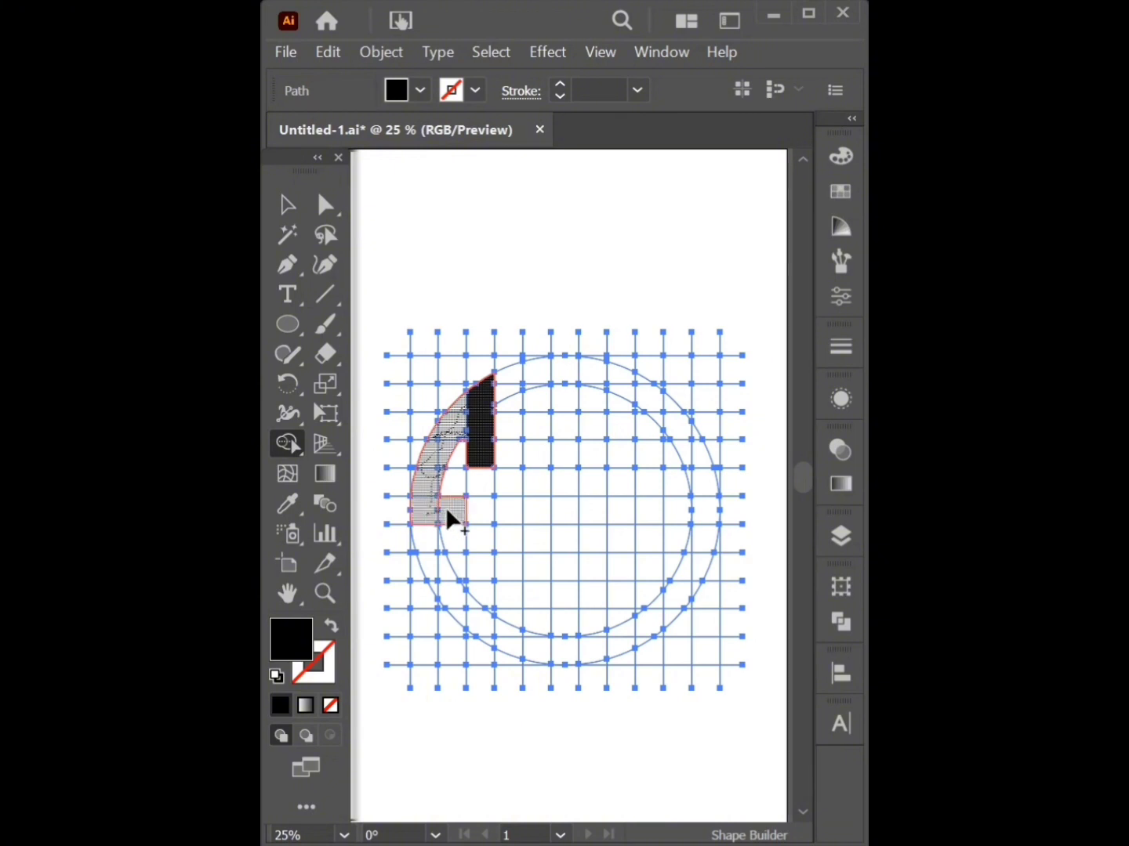
pyautogui.moveTo(480, 519); pyautogui.dragTo(480, 534)
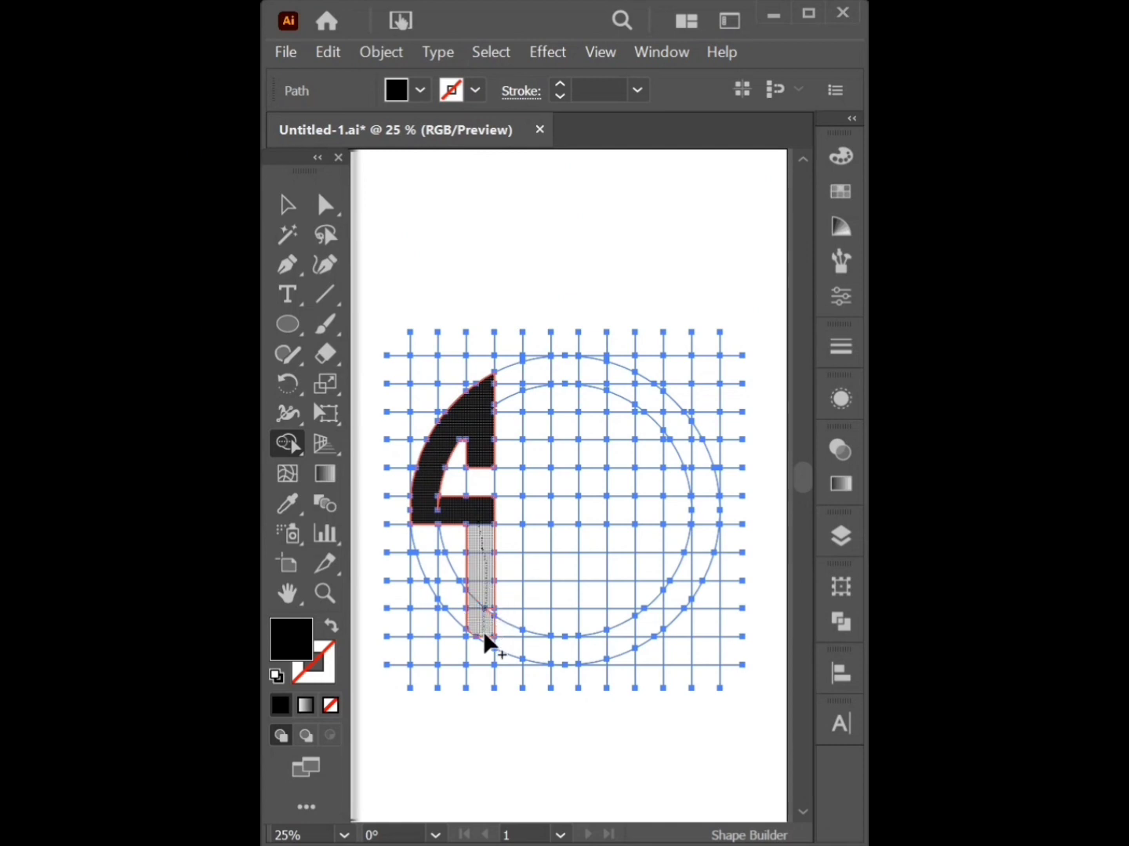
pyautogui.moveTo(486, 639)
pyautogui.mouseDown()
pyautogui.moveTo(463, 617)
pyautogui.moveTo(459, 595)
pyautogui.moveTo(445, 595)
pyautogui.moveTo(466, 587)
pyautogui.moveTo(436, 598)
pyautogui.mouseUp()
pyautogui.moveTo(428, 575); pyautogui.dragTo(428, 577)
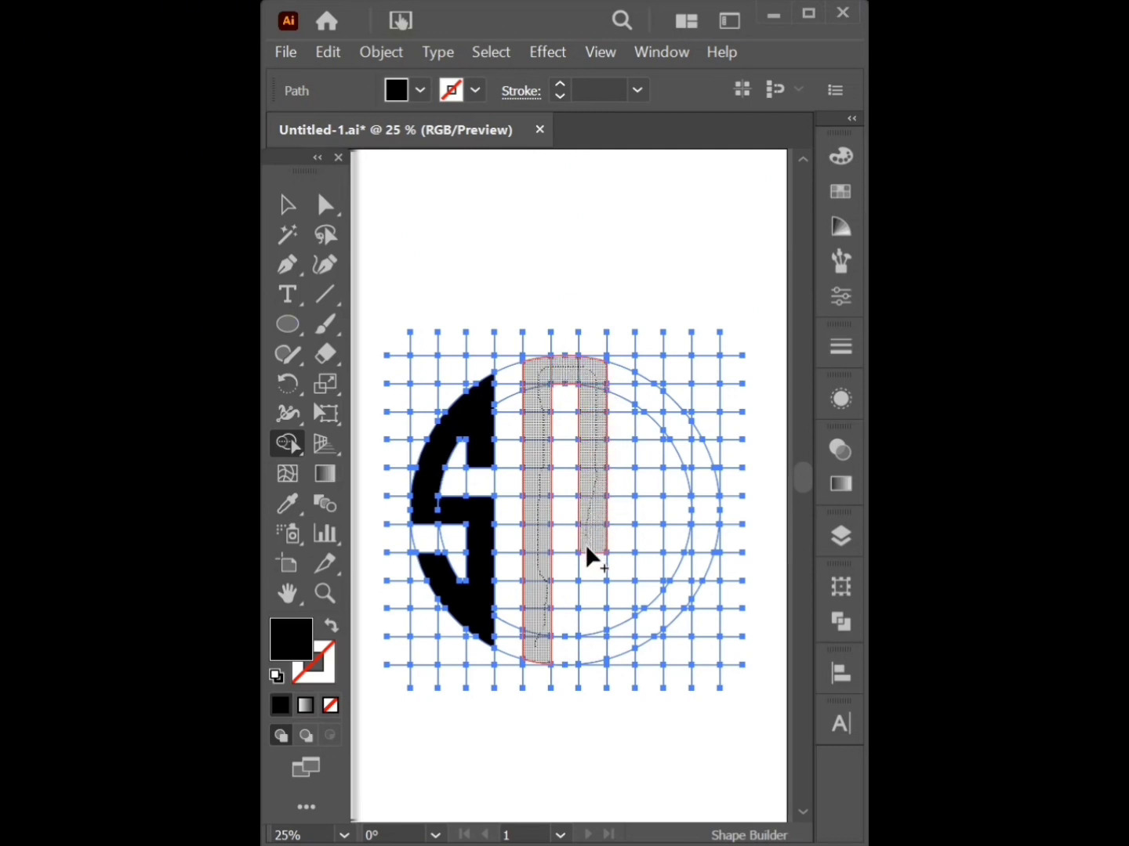
# Merge cells in the middle three columns of the circle into a letter A, filling its one-cell crossbar.
pyautogui.moveTo(594, 653); pyautogui.dragTo(594, 655)
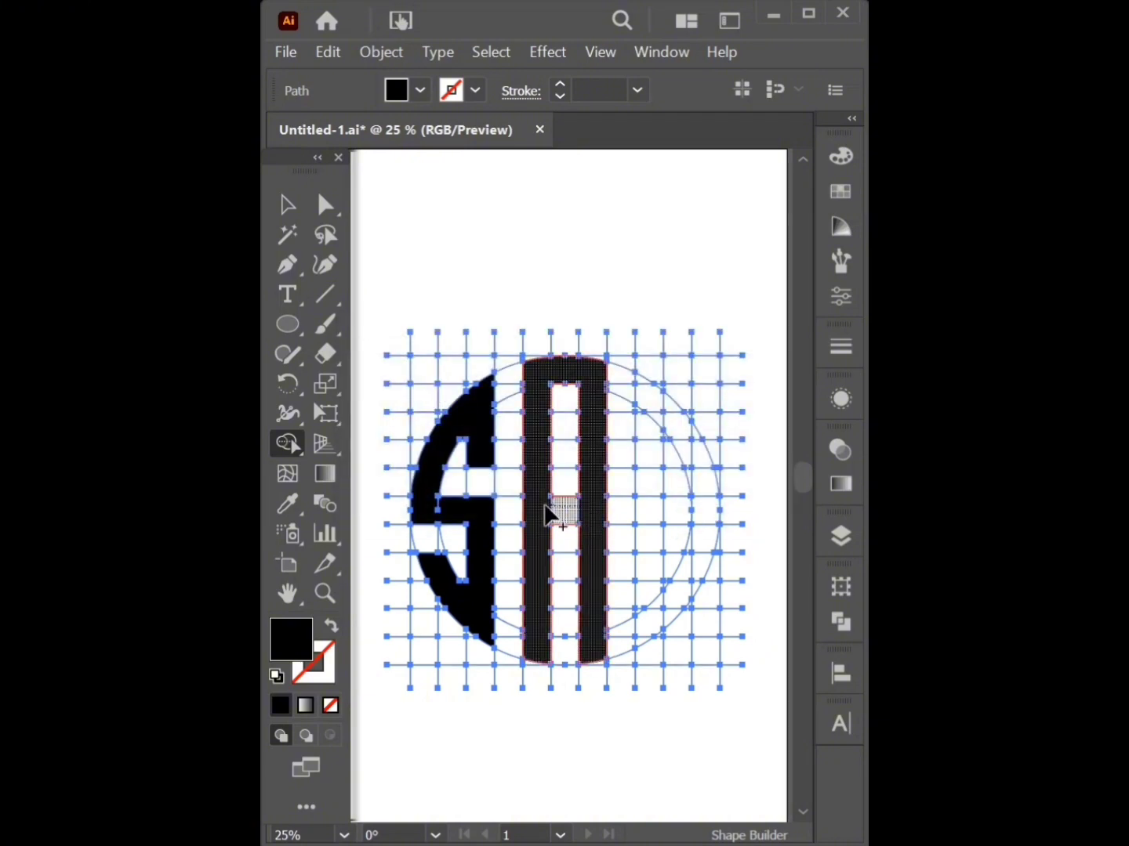
pyautogui.click(560, 512)
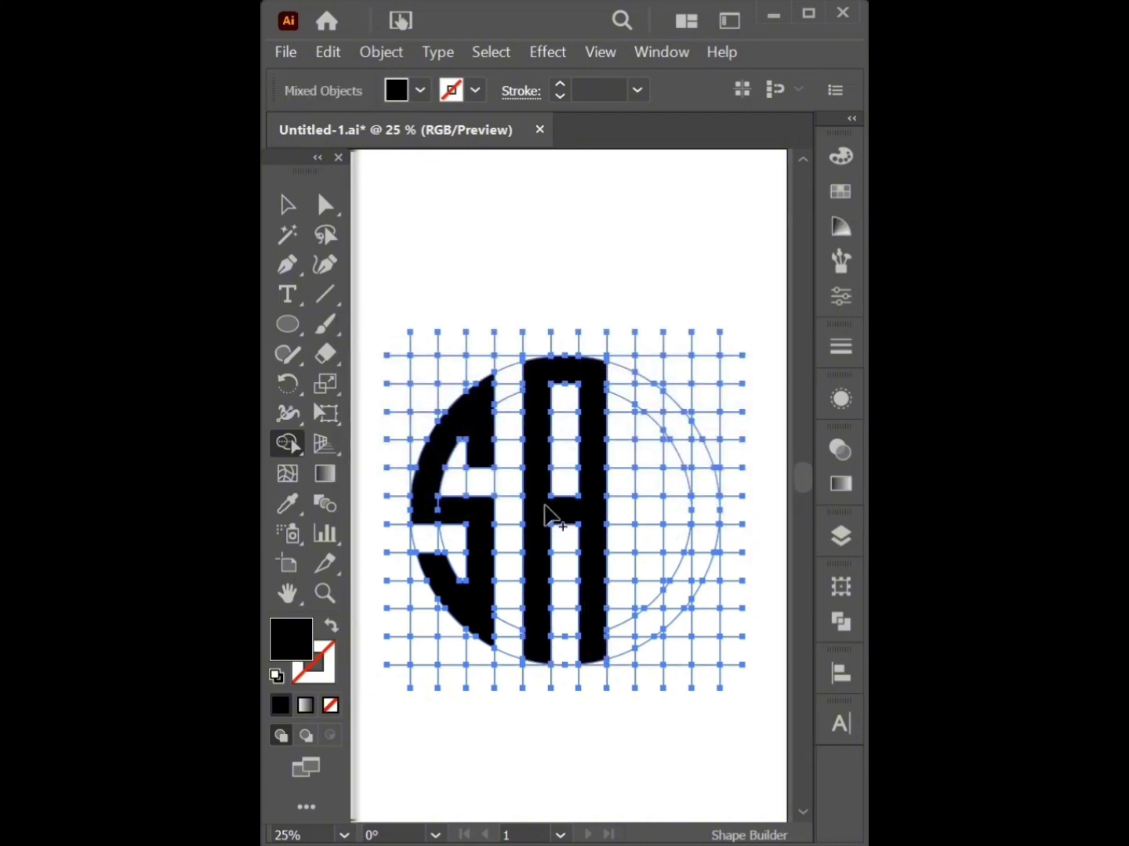
# Merge the stem and outer ring cells in the rightmost three columns into a letter D, and deselect the artwork.
pyautogui.click(642, 410)
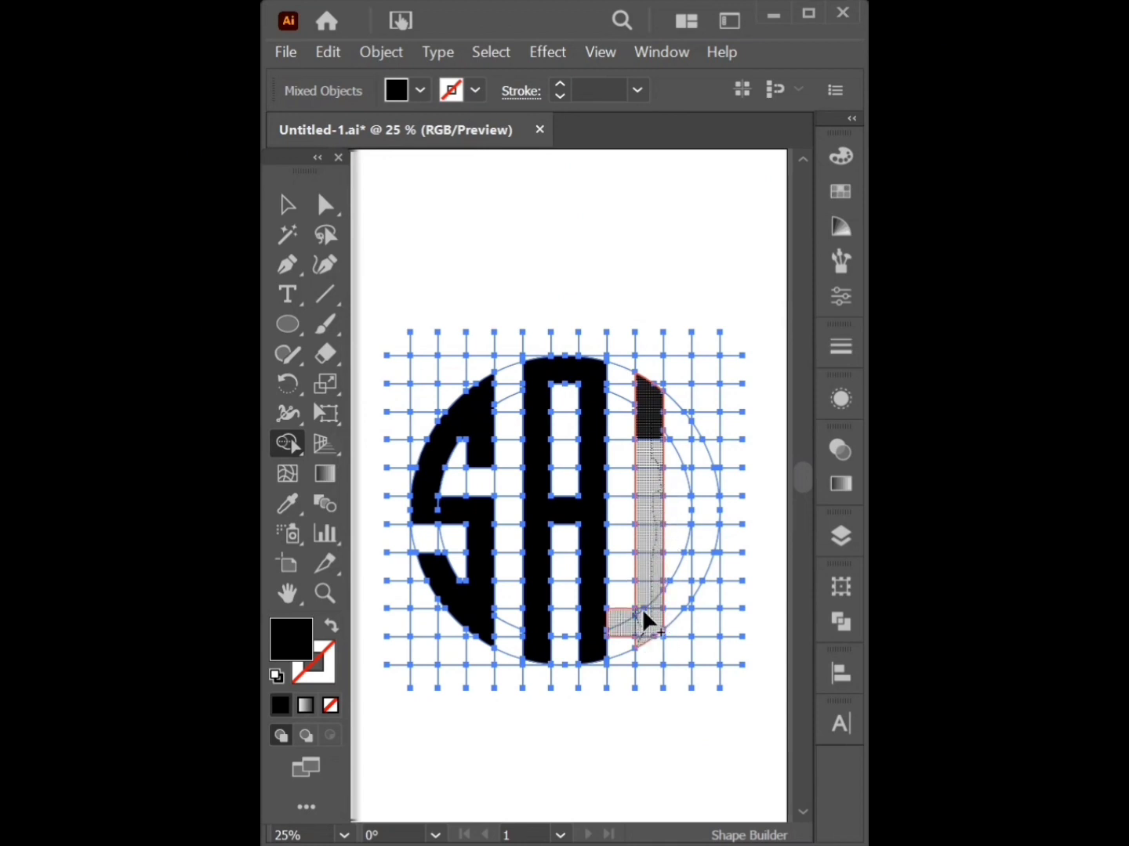
pyautogui.moveTo(642, 609); pyautogui.dragTo(642, 609)
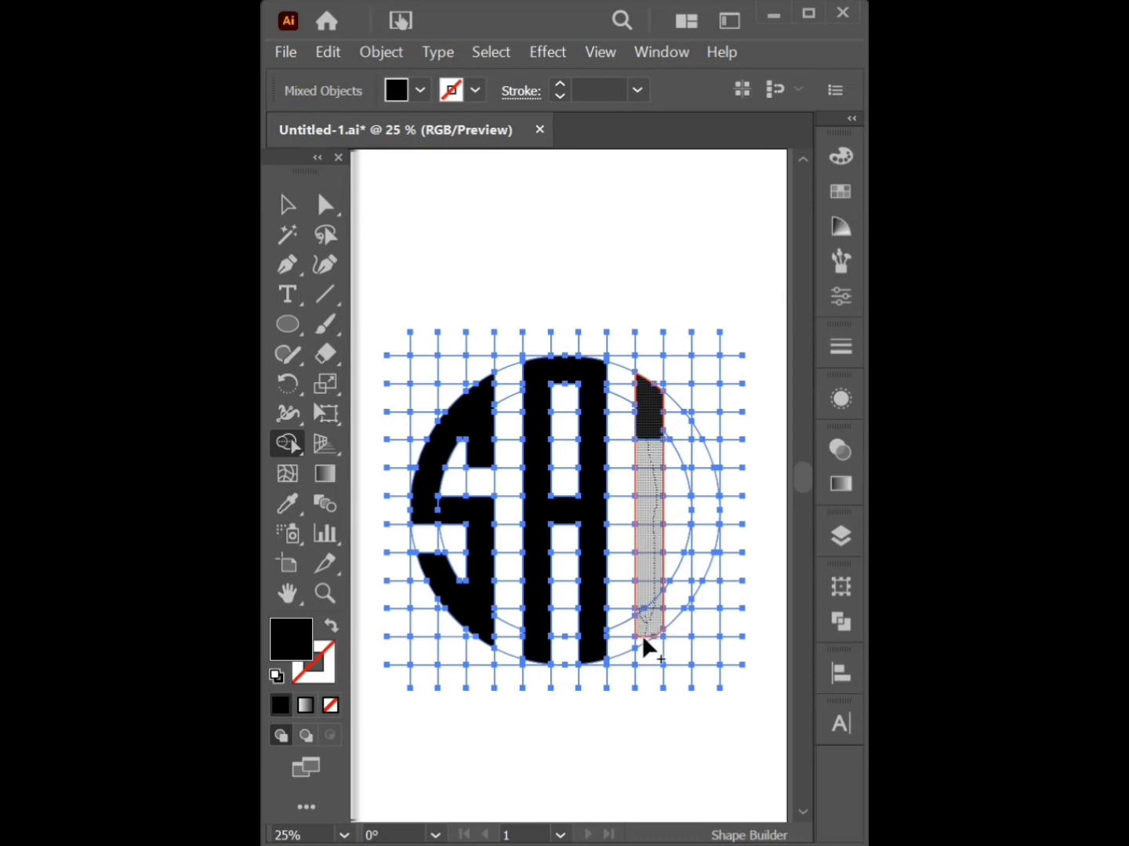
pyautogui.moveTo(642, 635)
pyautogui.mouseDown()
pyautogui.moveTo(665, 619)
pyautogui.moveTo(667, 594)
pyautogui.moveTo(692, 588)
pyautogui.moveTo(702, 530)
pyautogui.moveTo(702, 524)
pyautogui.mouseUp()
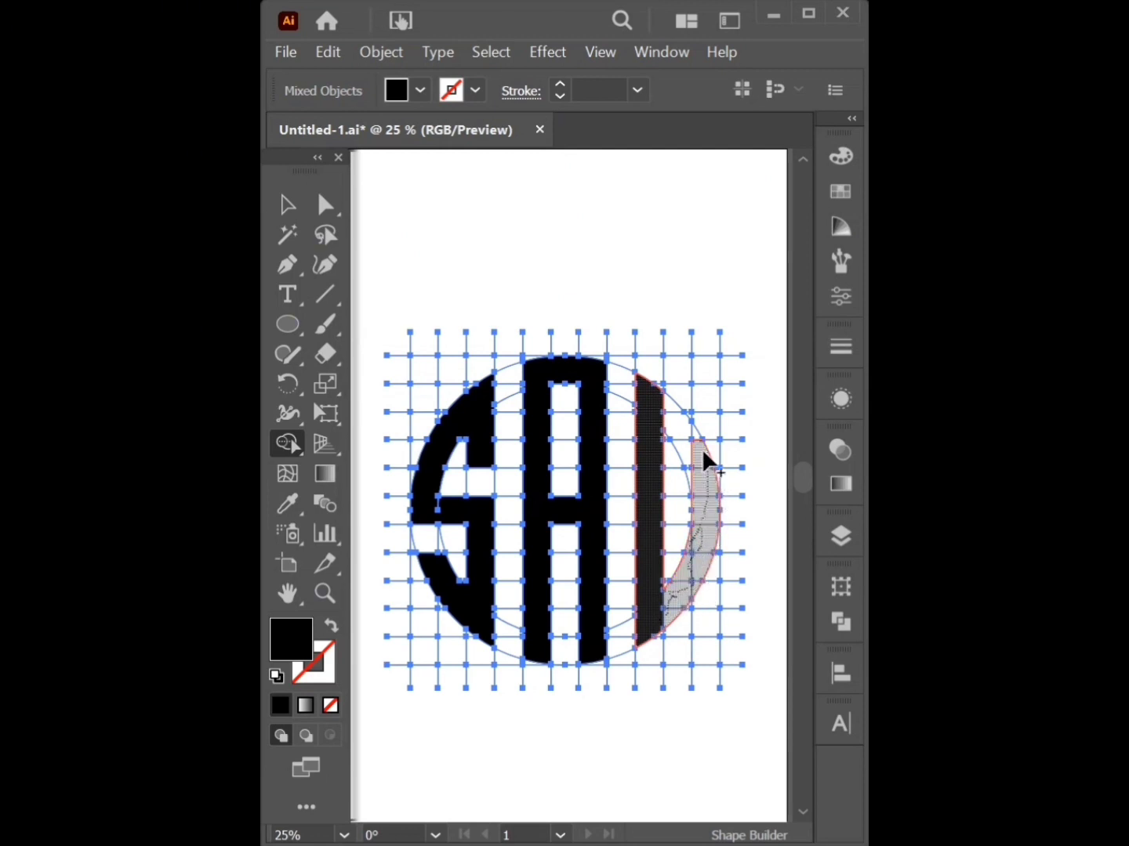
pyautogui.moveTo(689, 453)
pyautogui.mouseDown()
pyautogui.moveTo(676, 412)
pyautogui.moveTo(658, 396)
pyautogui.moveTo(693, 437)
pyautogui.moveTo(688, 461)
pyautogui.mouseUp()
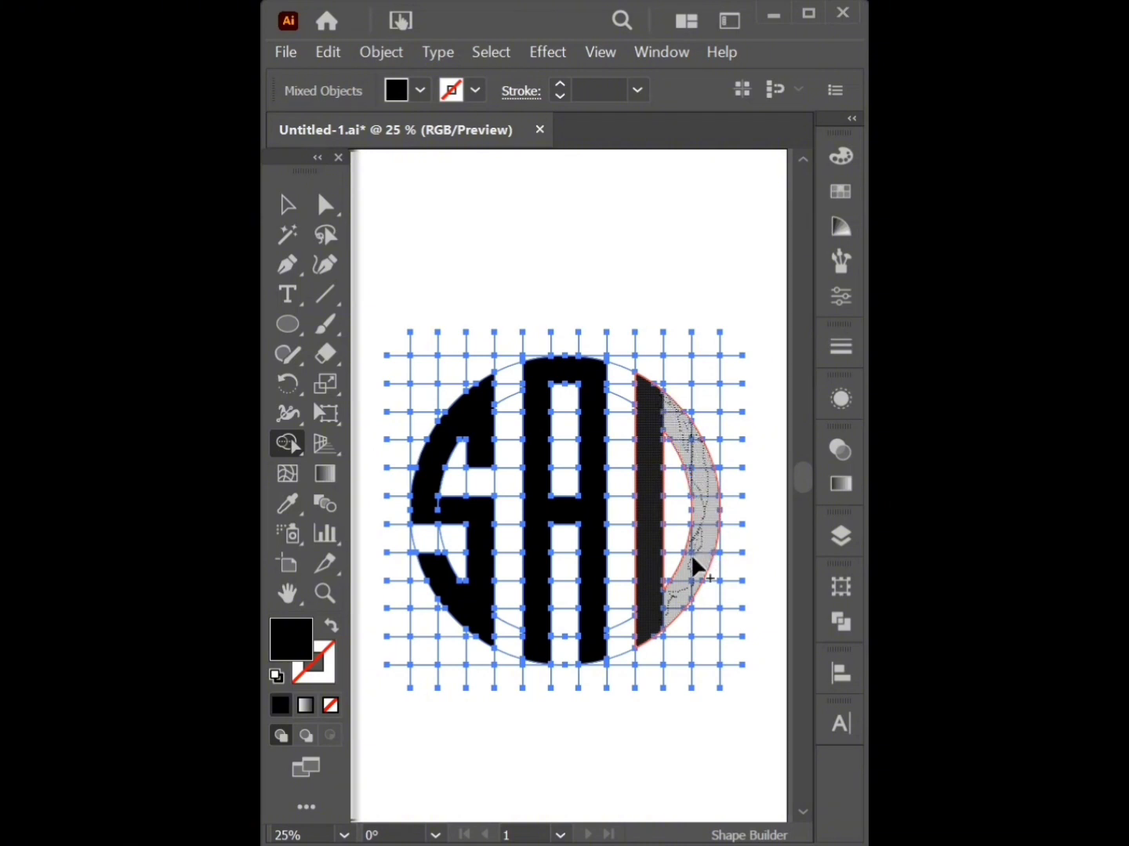
pyautogui.moveTo(689, 554); pyautogui.dragTo(690, 556)
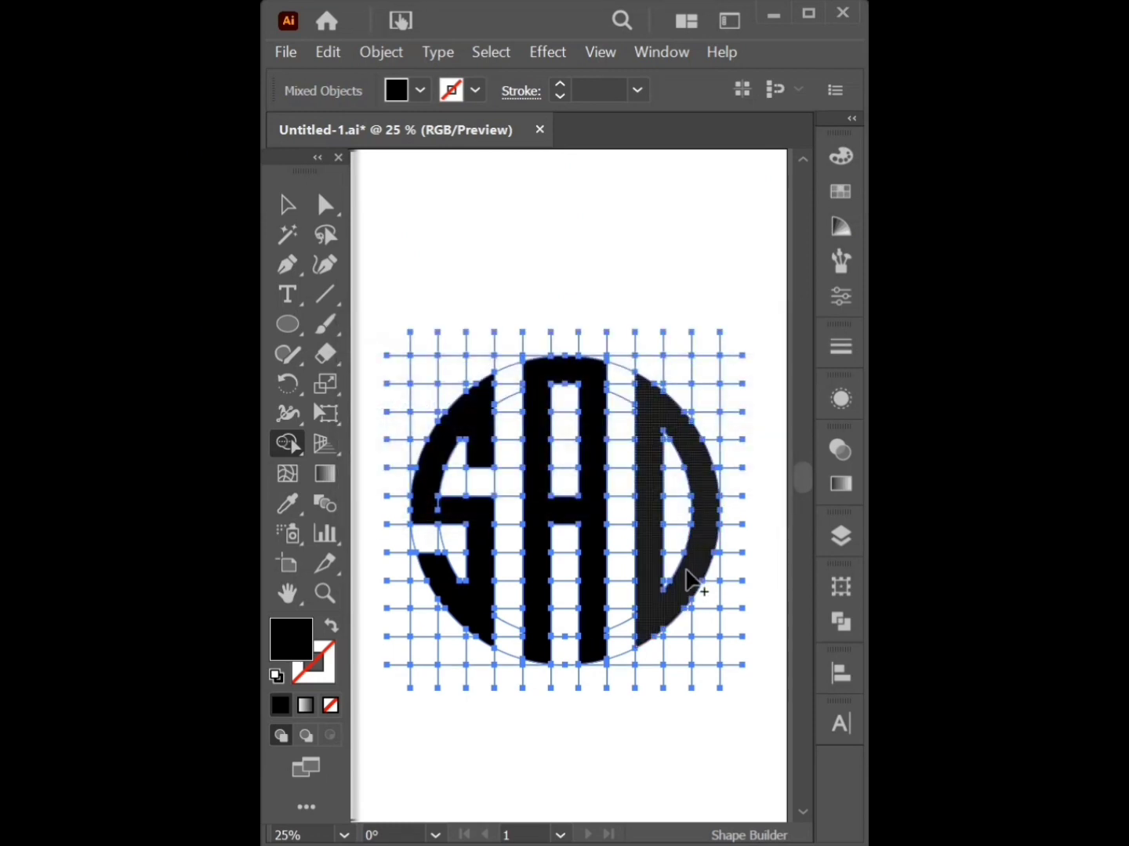
pyautogui.click(596, 484)
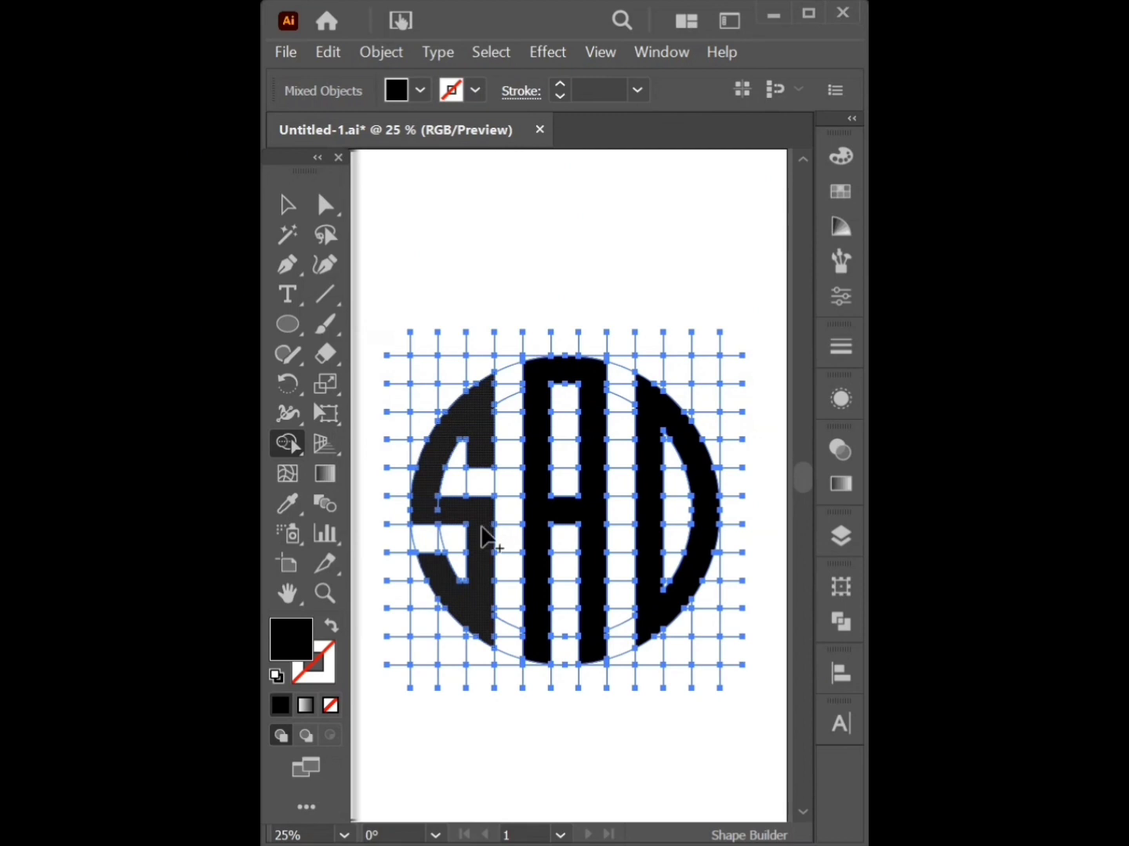
pyautogui.click(287, 203)
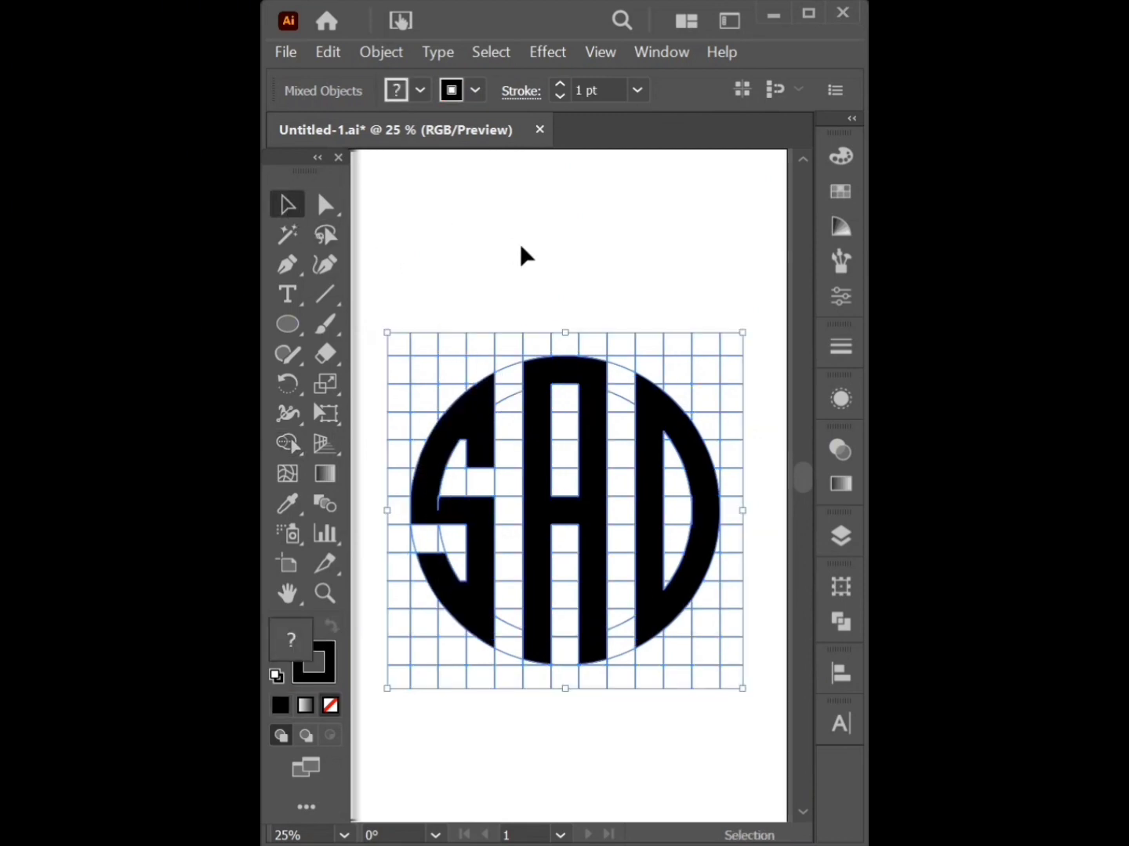
pyautogui.click(518, 243)
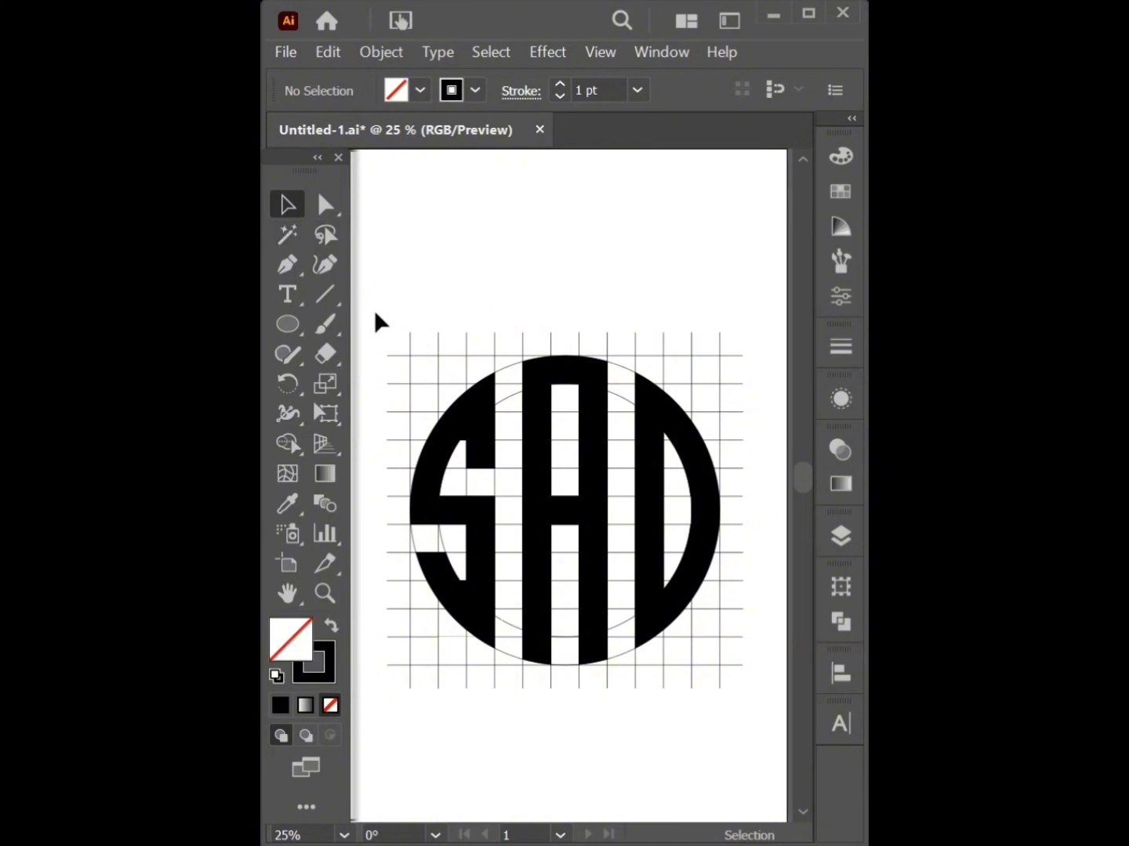
# Select all the leftover grid lines and circle outlines with the Magic Wand and delete them, keeping only the black letters.
pyautogui.moveTo(382, 328); pyautogui.dragTo(745, 707)
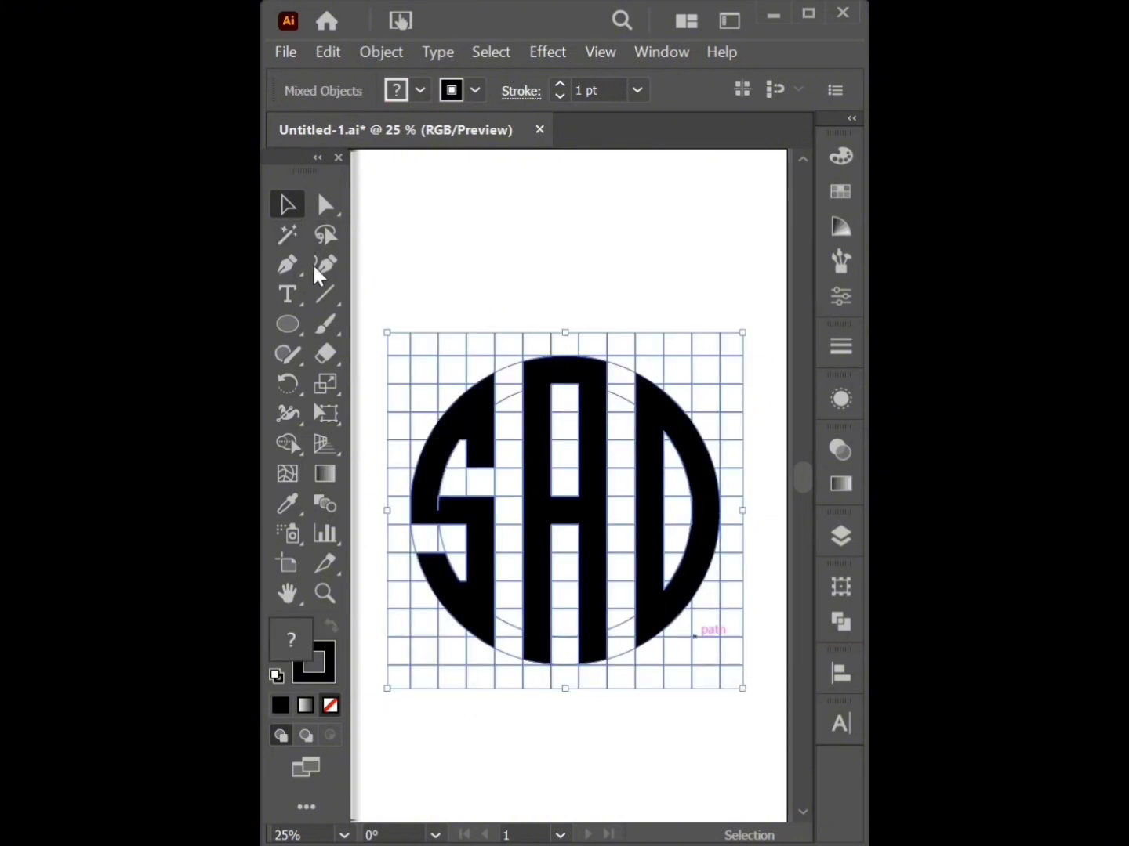
pyautogui.click(287, 234)
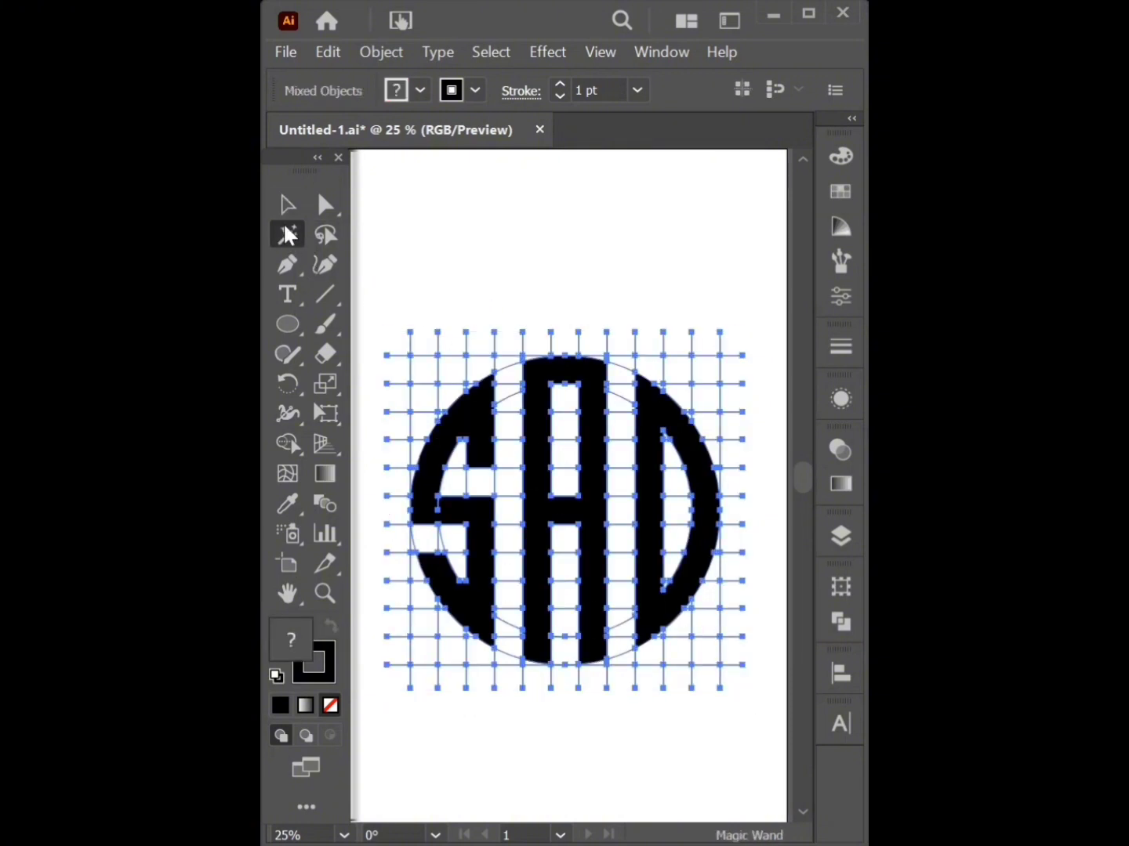
pyautogui.click(410, 356)
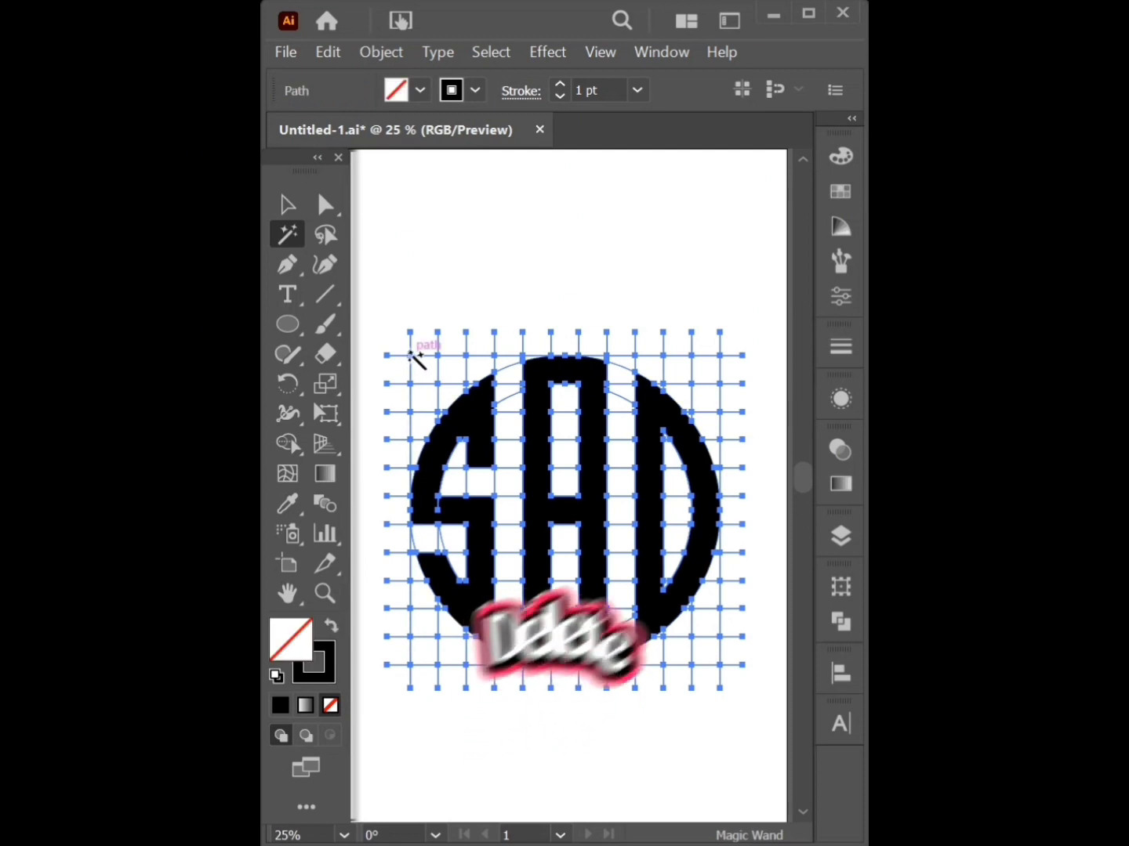
pyautogui.press('Delete')
# Select the S, A and D shapes, group them, and enlarge the group proportionally about its centre.
pyautogui.click(290, 205)
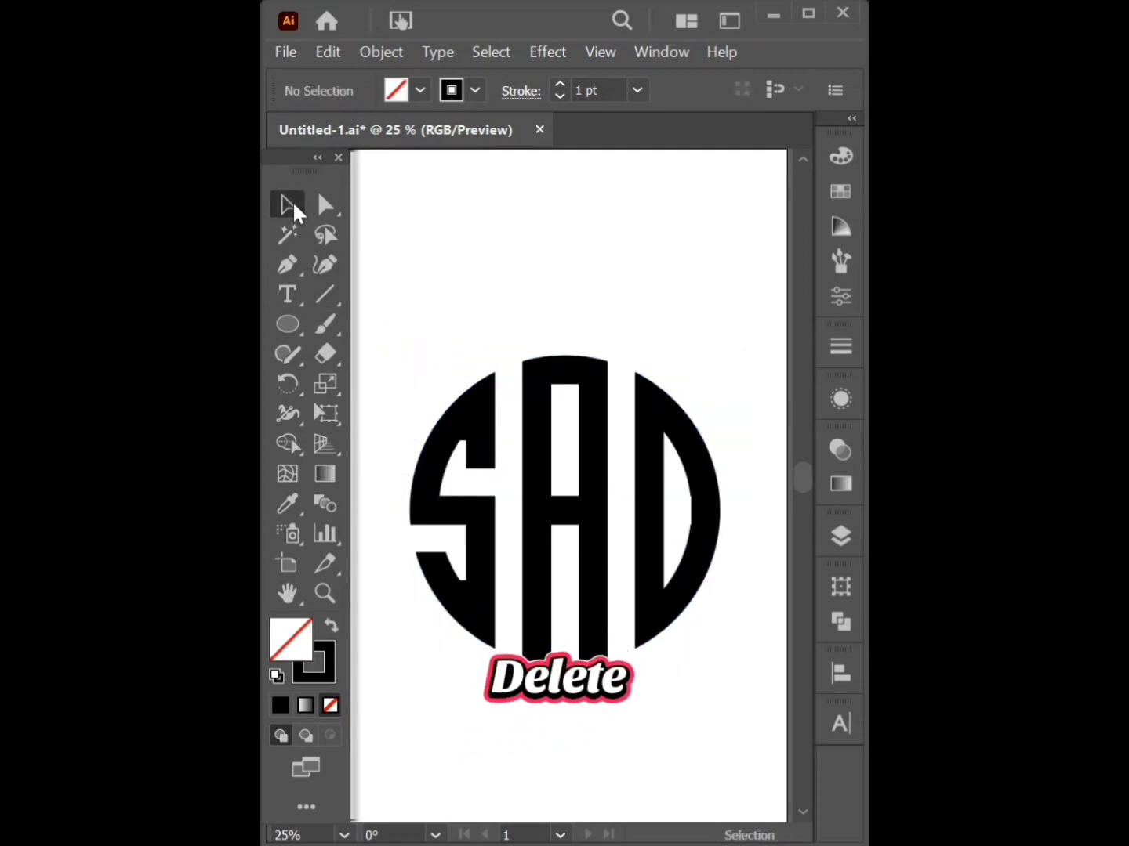
pyautogui.moveTo(423, 351); pyautogui.dragTo(690, 672)
pyautogui.rightClick(577, 522)
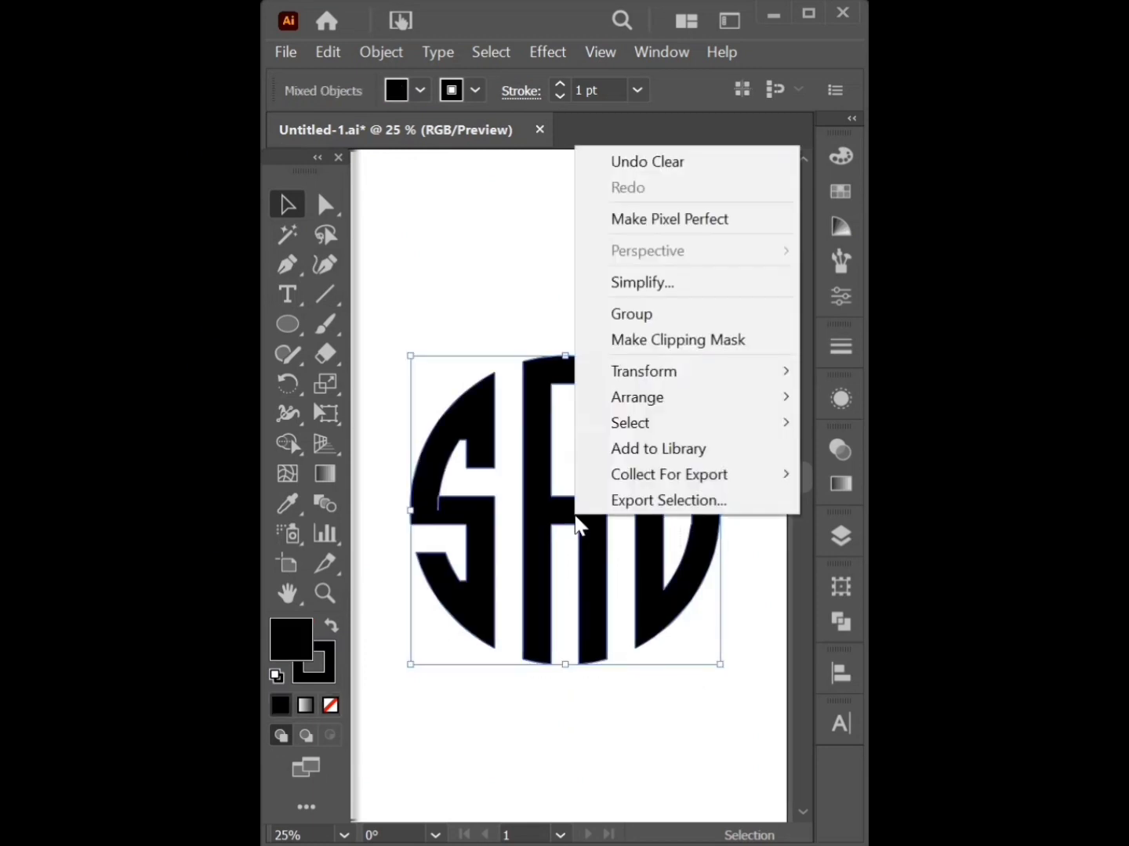
pyautogui.click(632, 313)
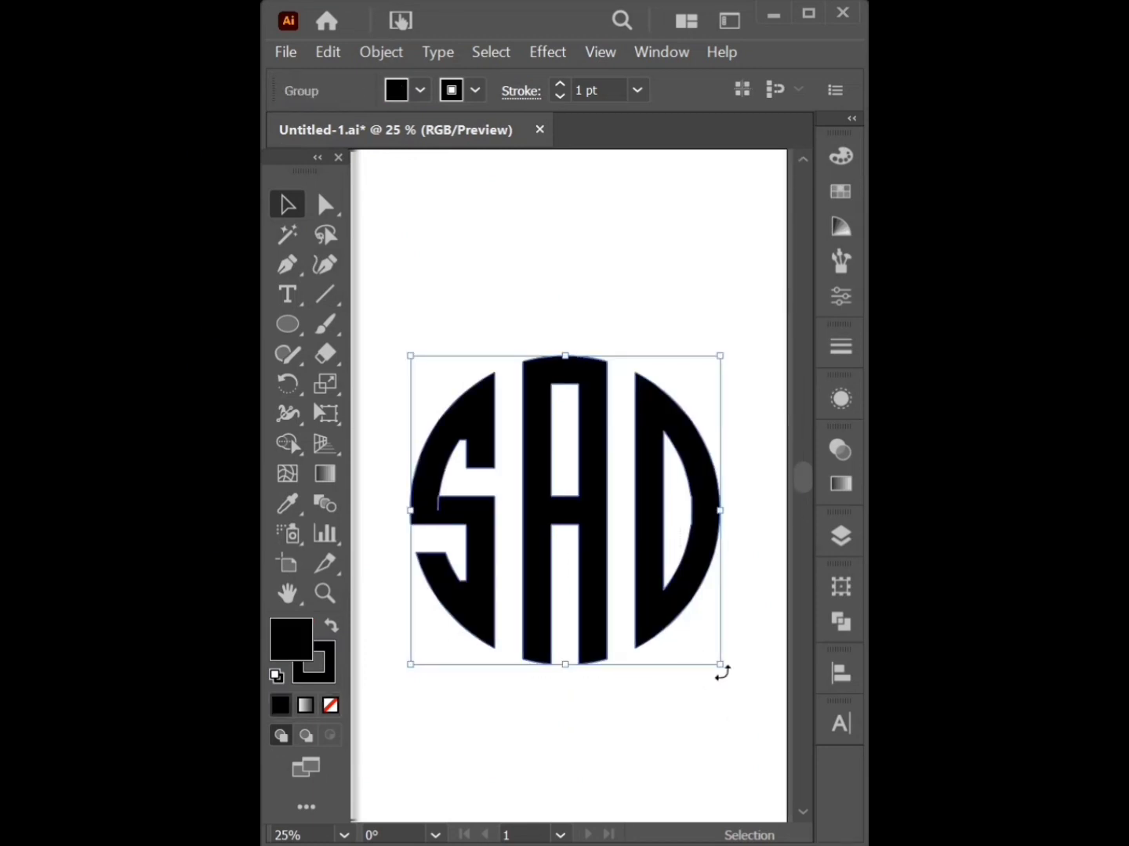
pyautogui.moveTo(723, 664); pyautogui.dragTo(754, 710)
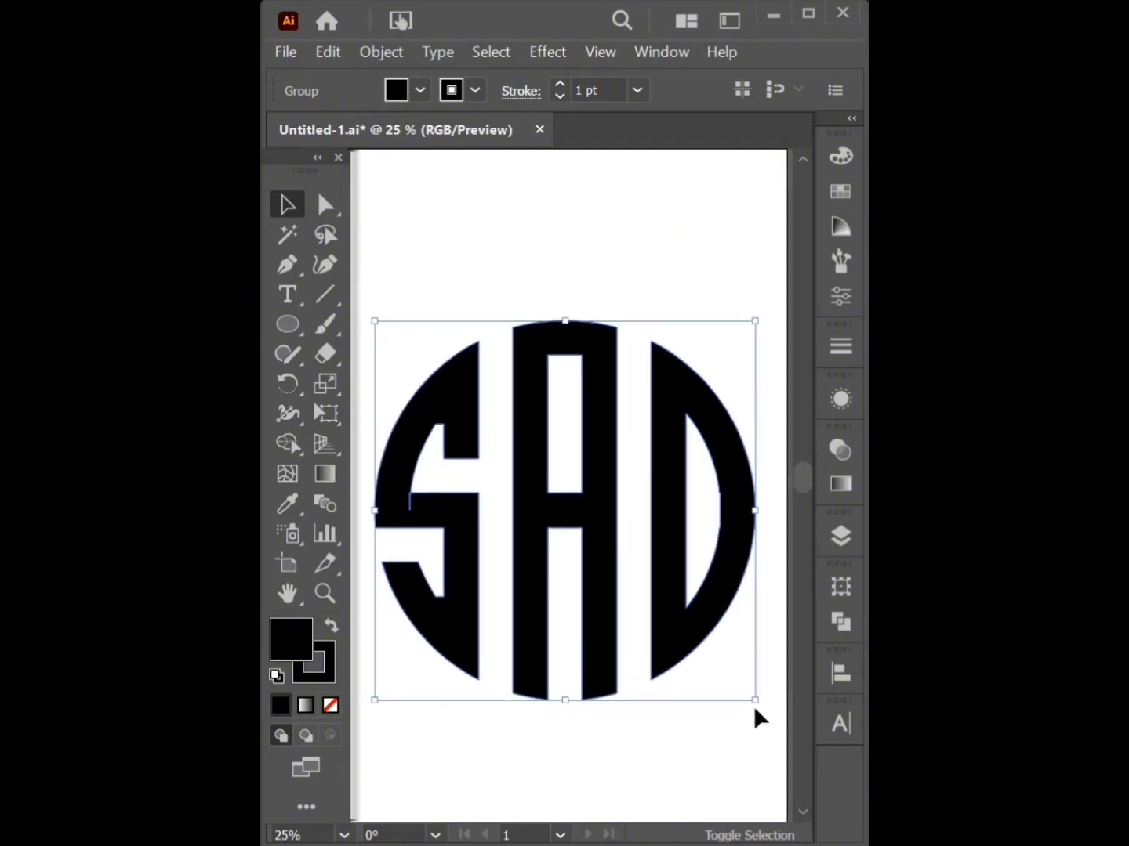
# Merge the leftover cut edge inside the letter S with Shape Builder, and deselect the artwork.
pyautogui.click(286, 444)
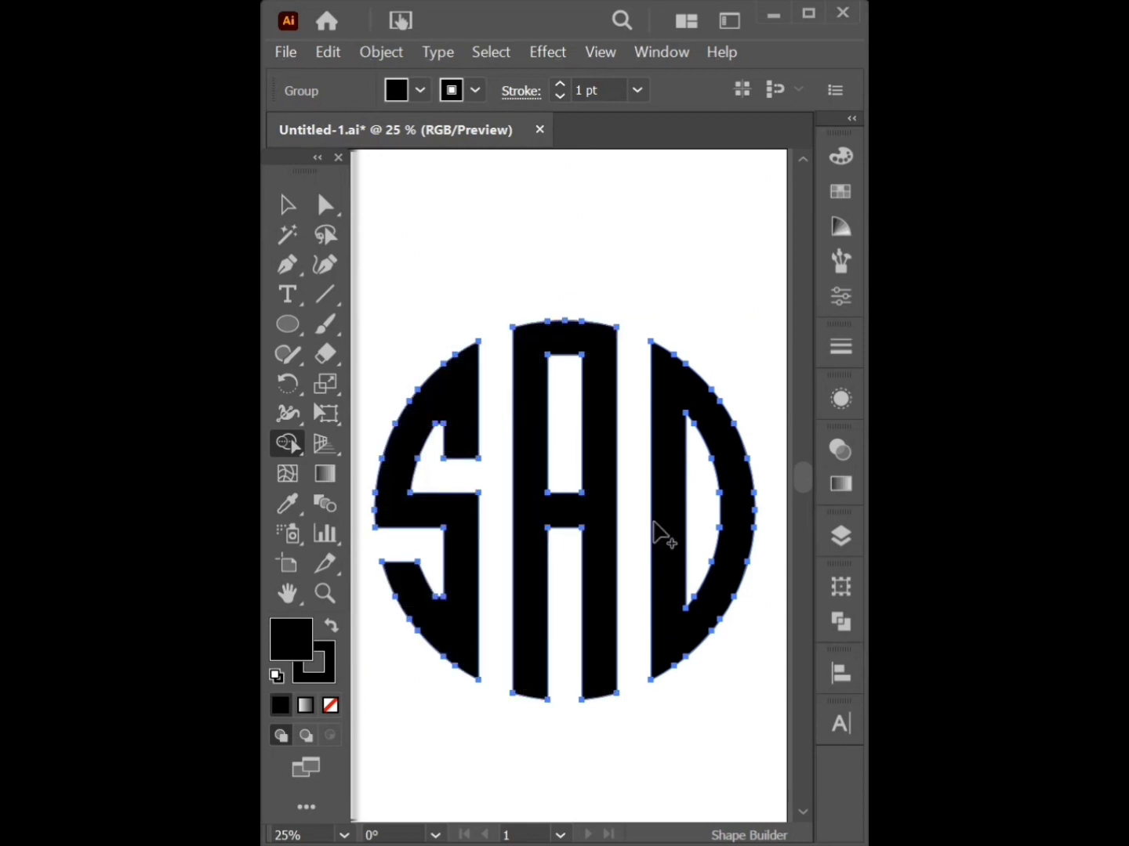
pyautogui.click(286, 204)
pyautogui.click(535, 238)
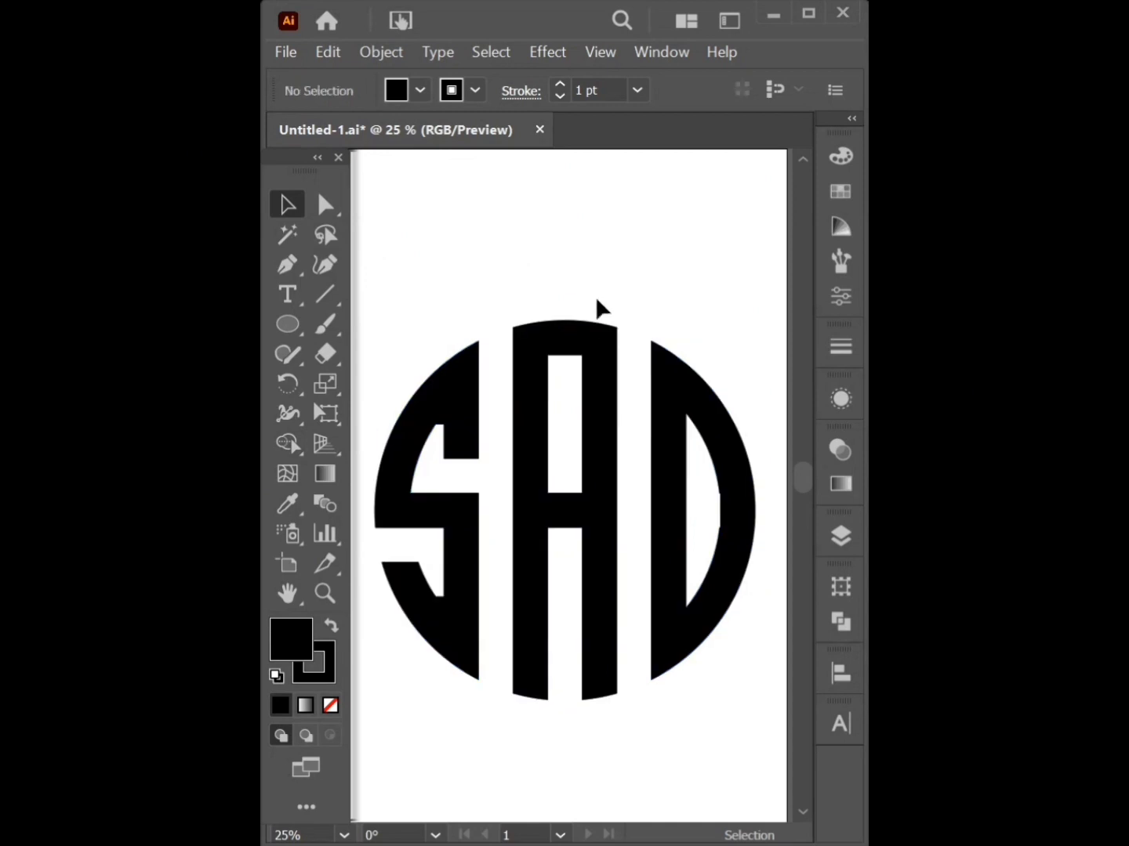
# Try red, blue, orange and magenta fills on the grouped SAD letters, and set the fill to red.
pyautogui.click(578, 314)
pyautogui.click(462, 89)
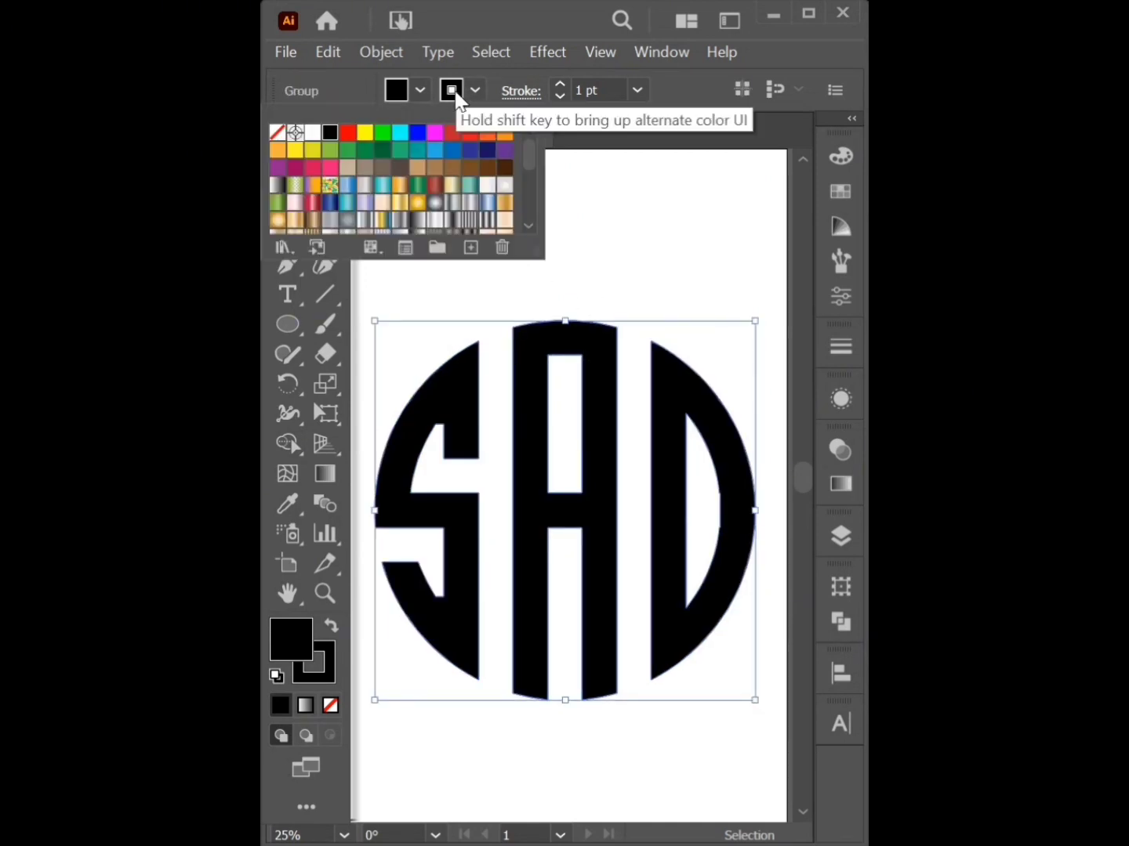
pyautogui.click(399, 91)
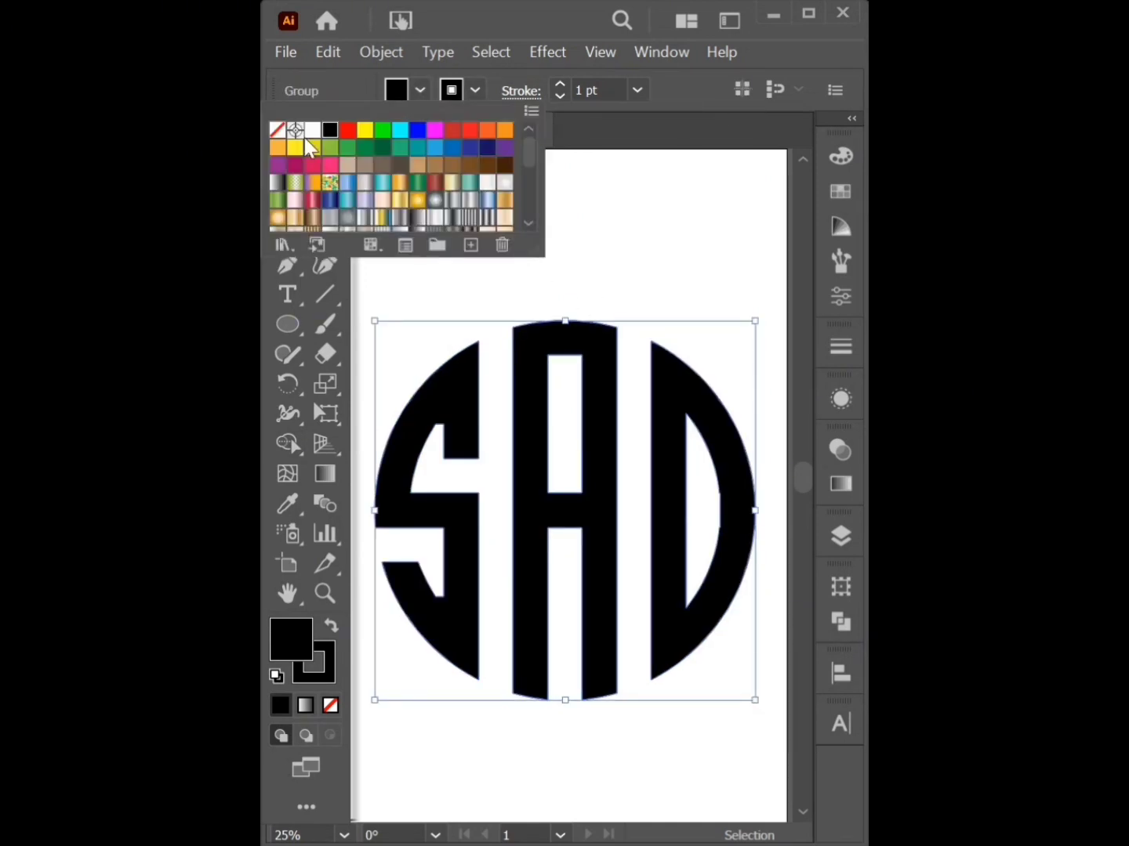
pyautogui.click(346, 131)
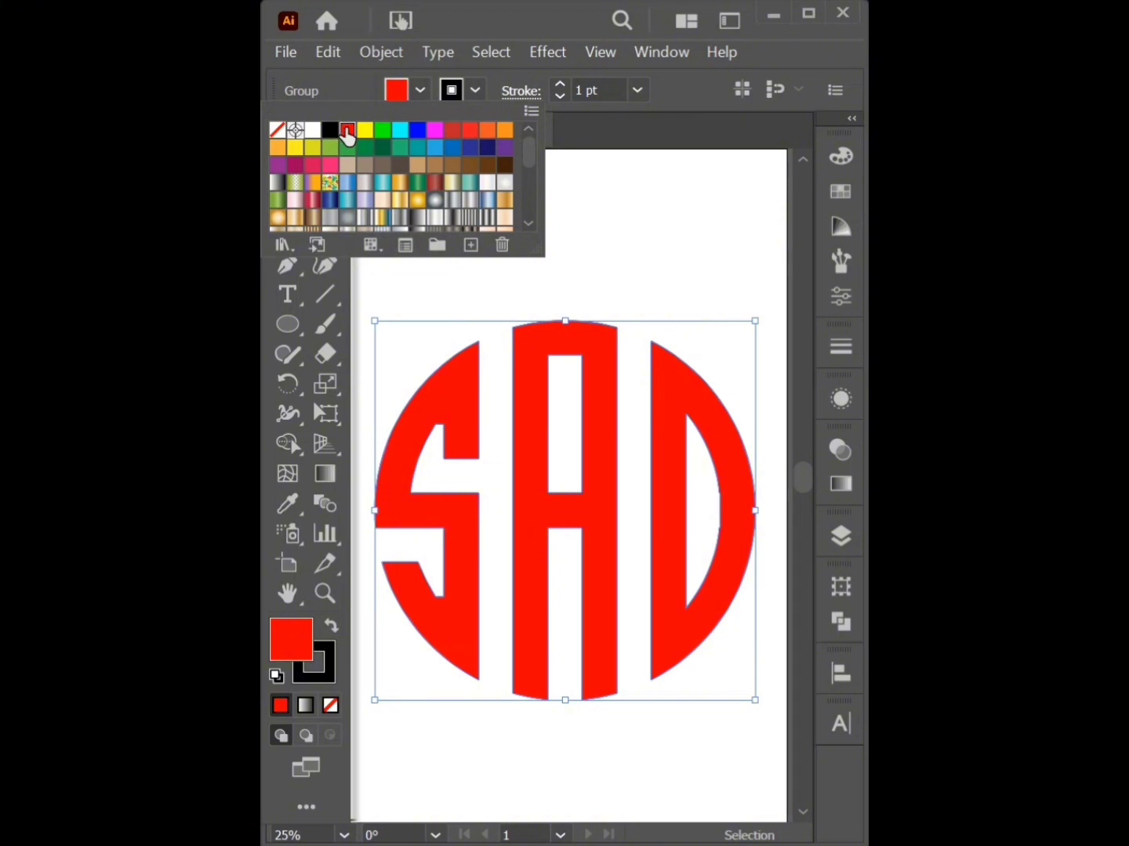
pyautogui.click(417, 131)
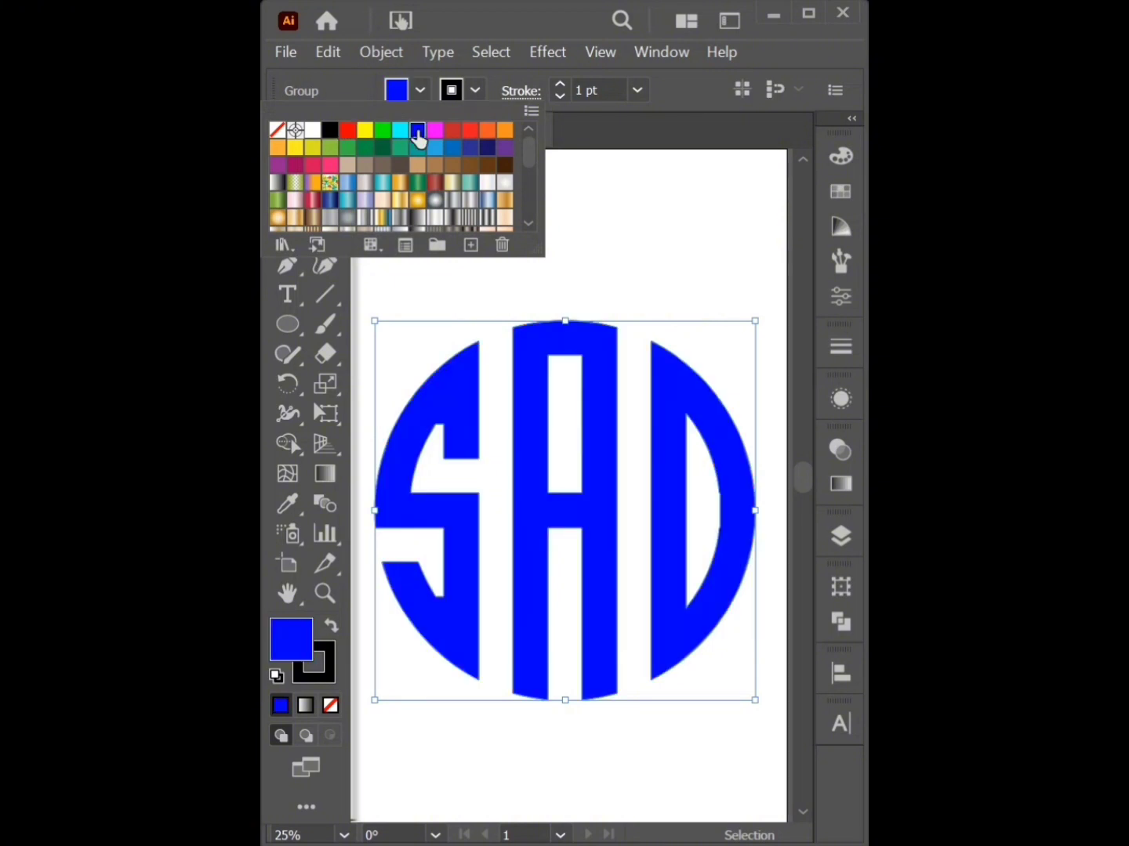
pyautogui.click(505, 130)
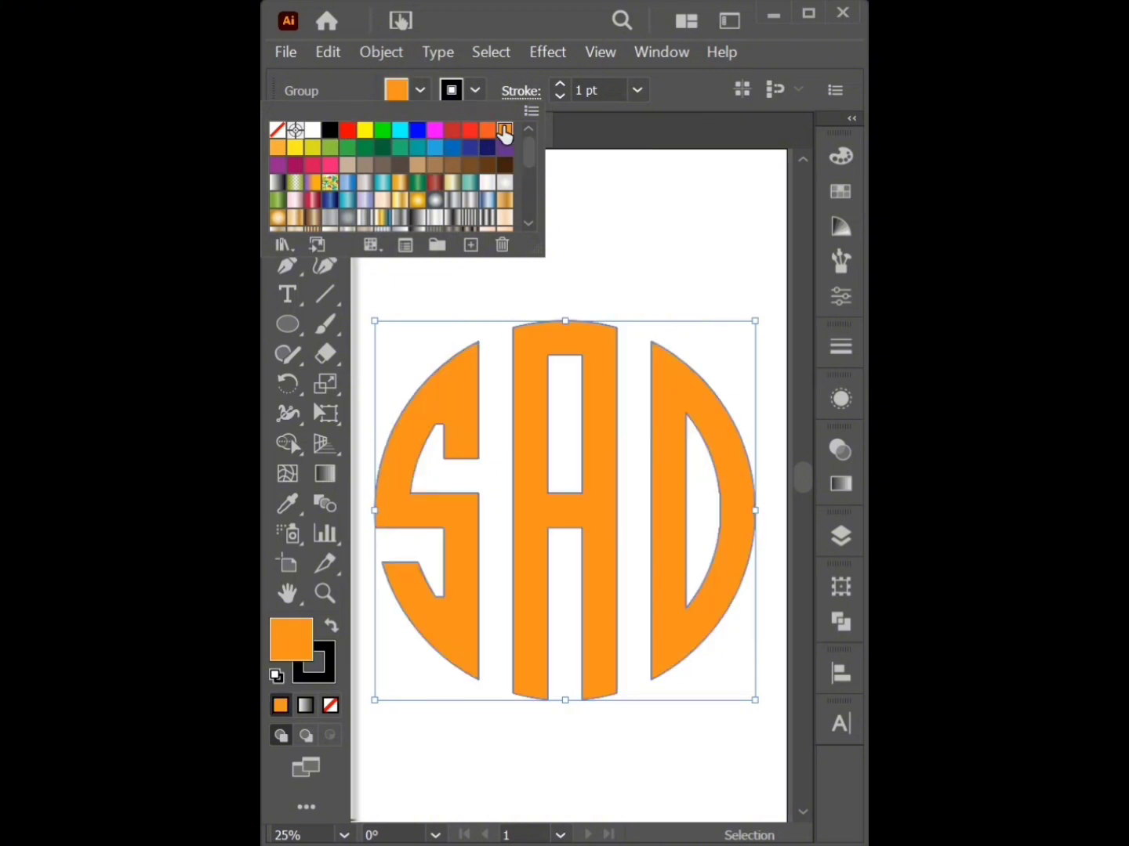
pyautogui.click(431, 133)
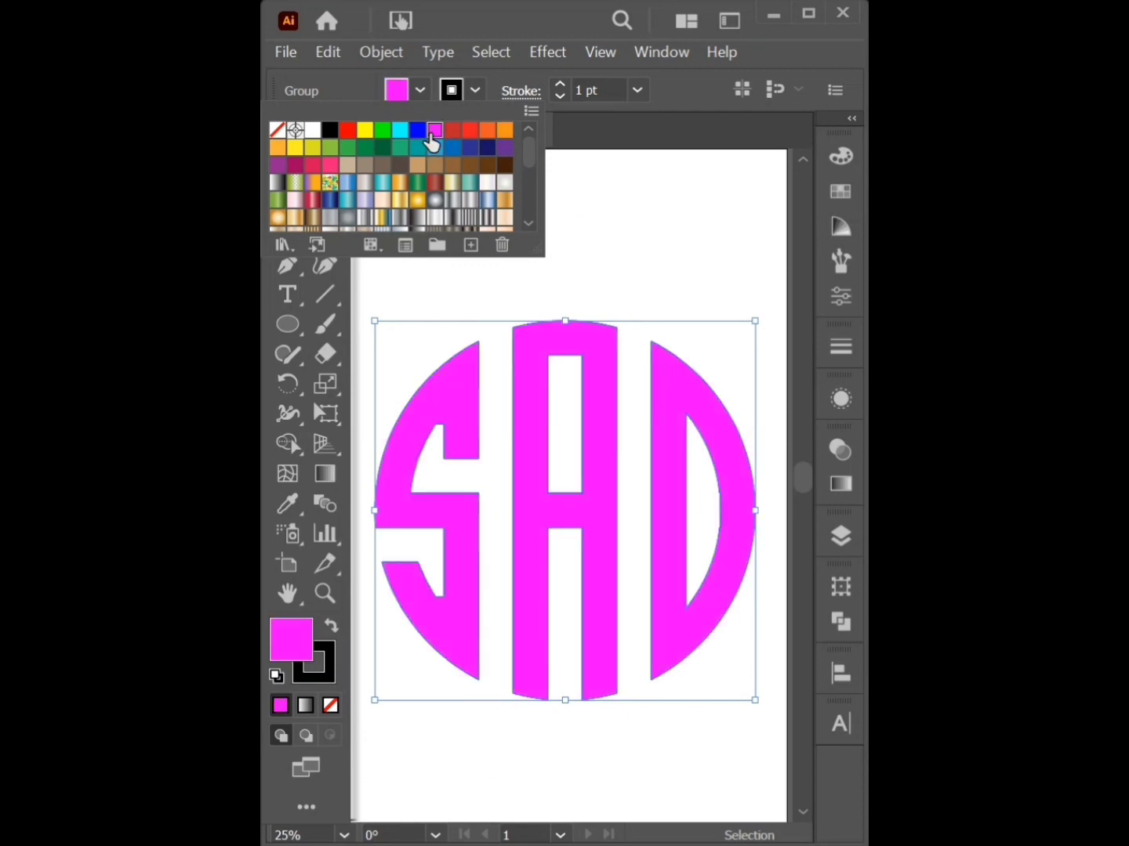
pyautogui.click(347, 132)
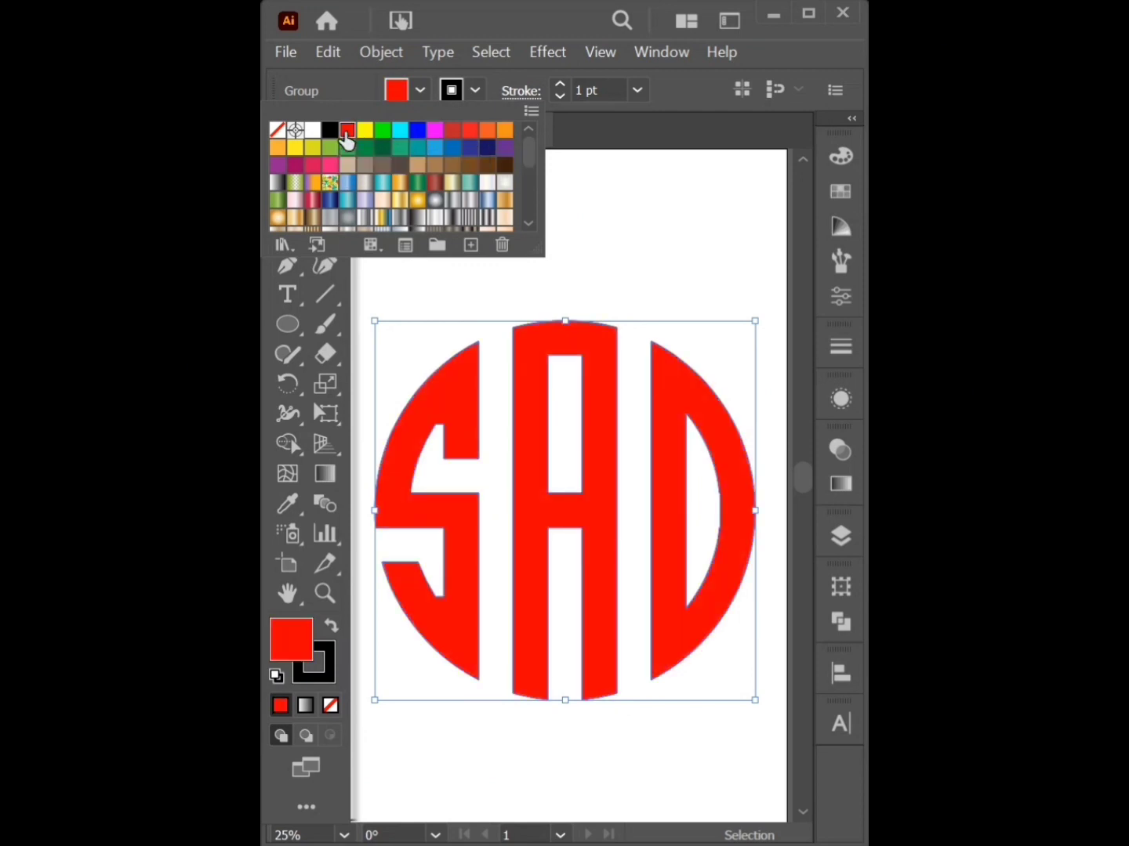
pyautogui.click(603, 270)
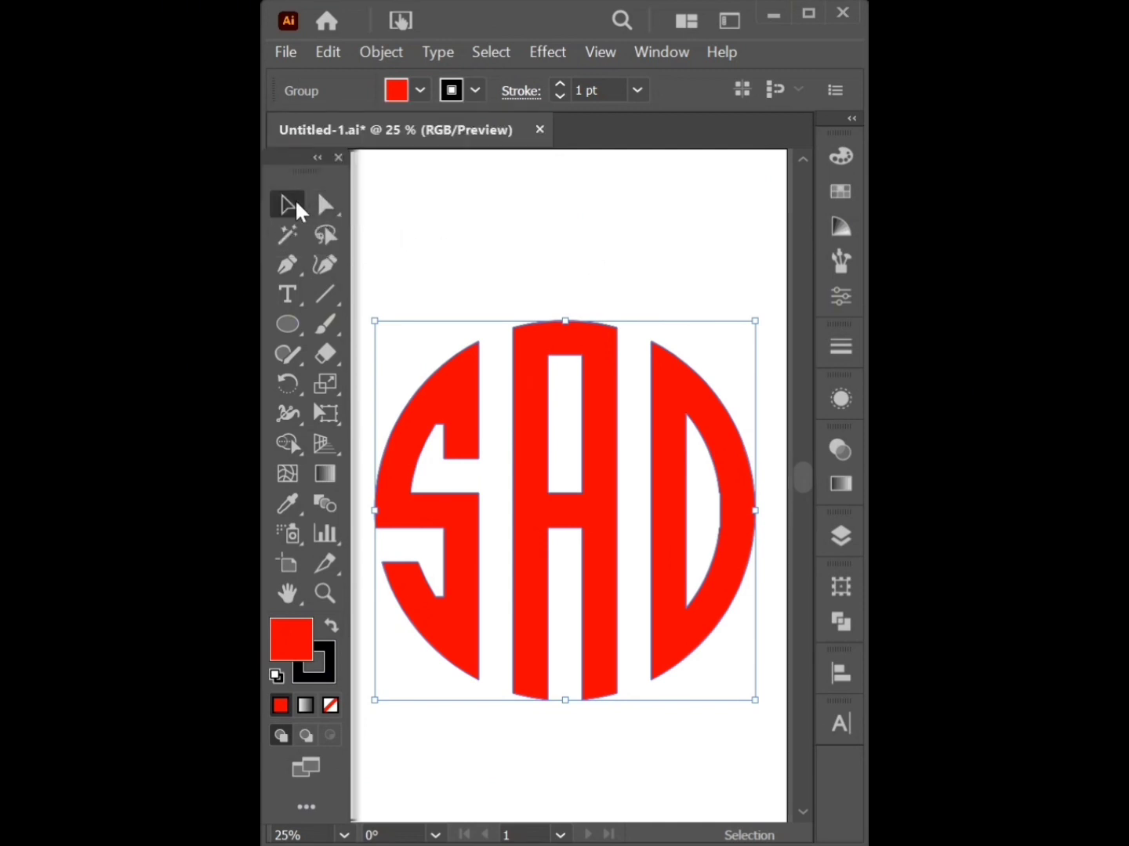
# Reselect the grouped SAD letters and set their stroke to None.
pyautogui.click(540, 239)
pyautogui.moveTo(424, 330); pyautogui.dragTo(709, 532)
pyautogui.click(475, 89)
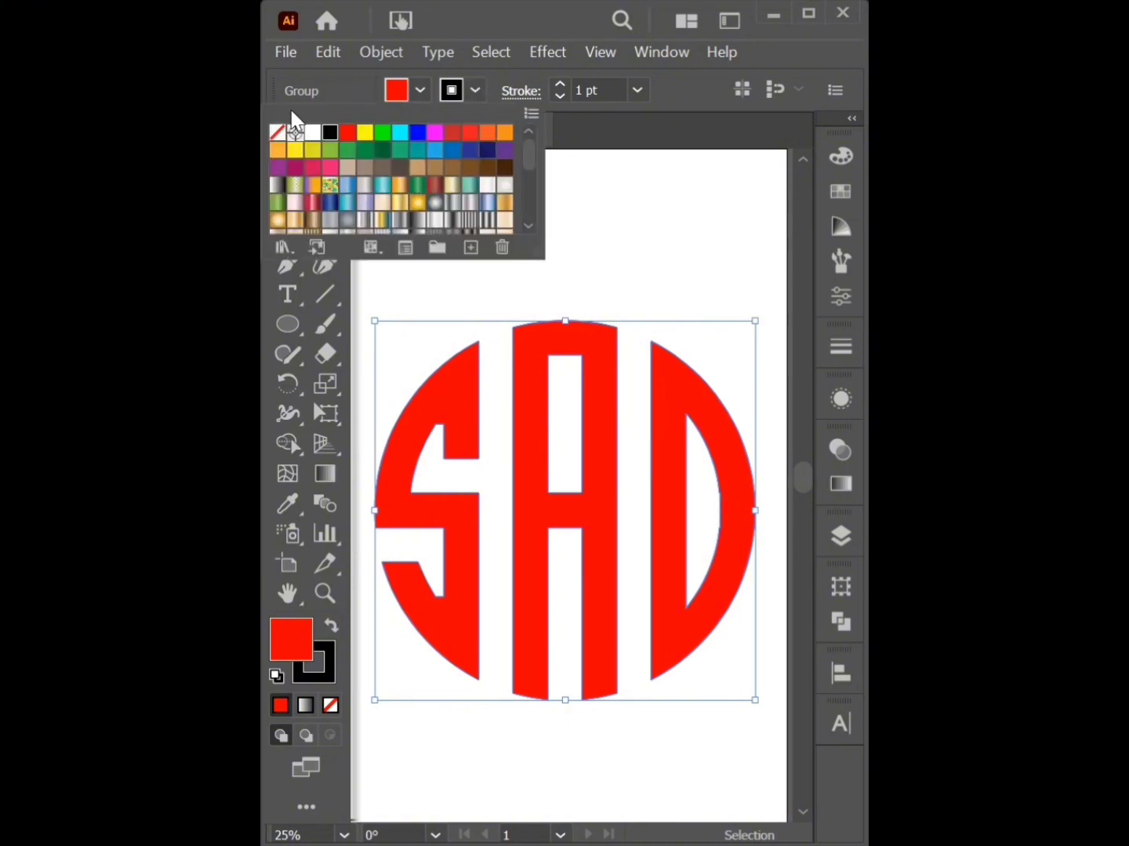
pyautogui.click(278, 133)
# Deselect the artwork and reset the fill and stroke to the default white fill and black stroke.
pyautogui.click(561, 223)
pyautogui.click(563, 219)
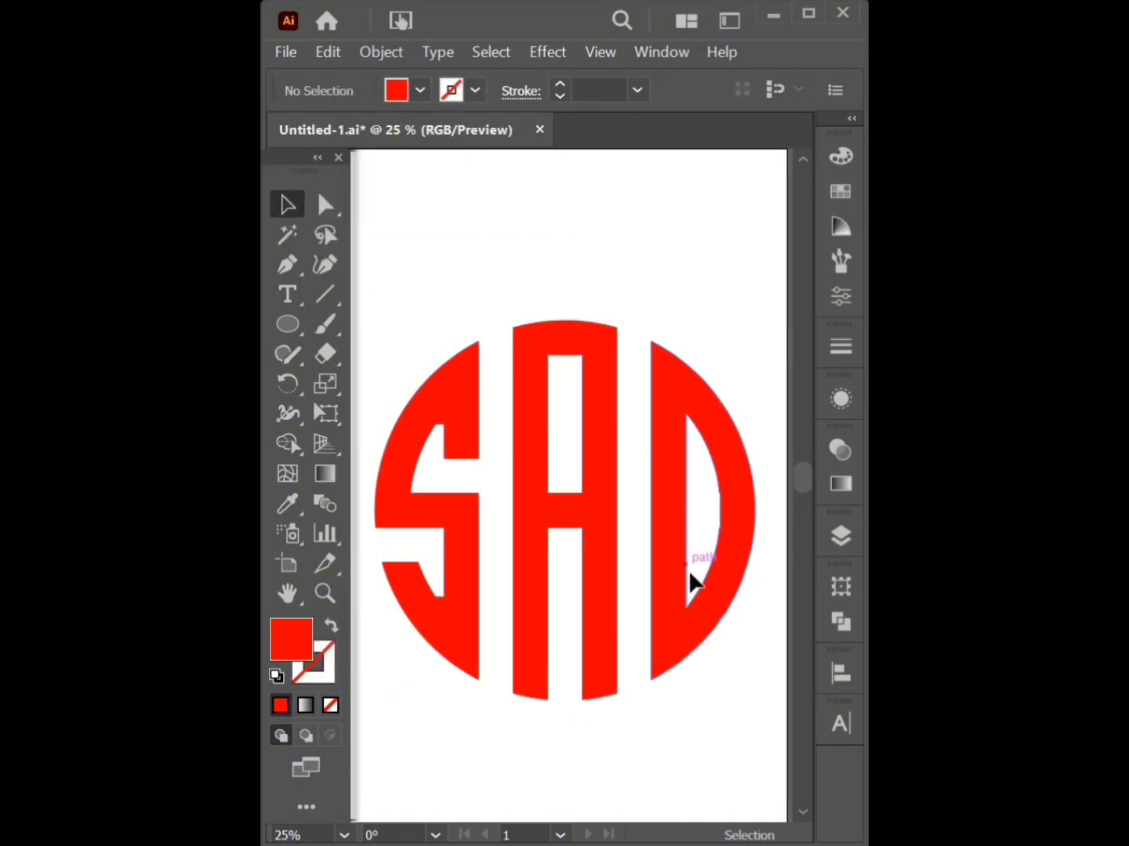
pyautogui.click(276, 676)
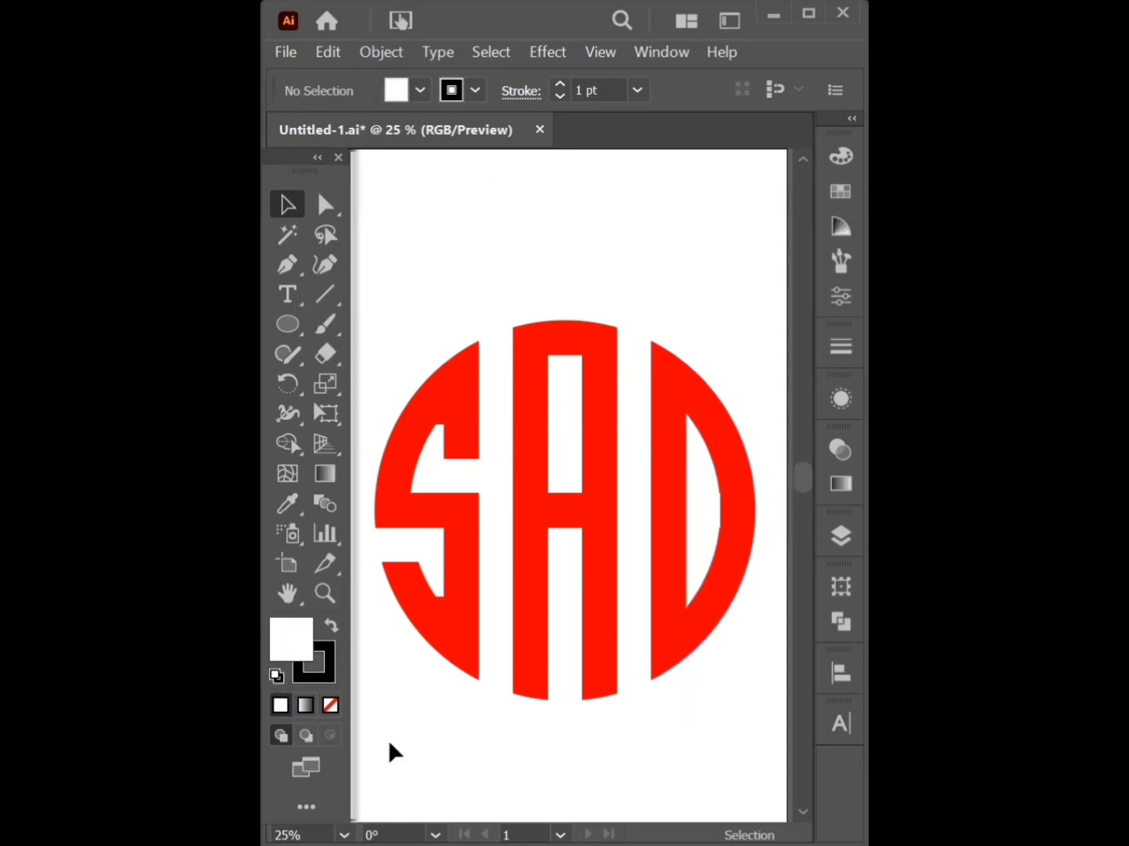